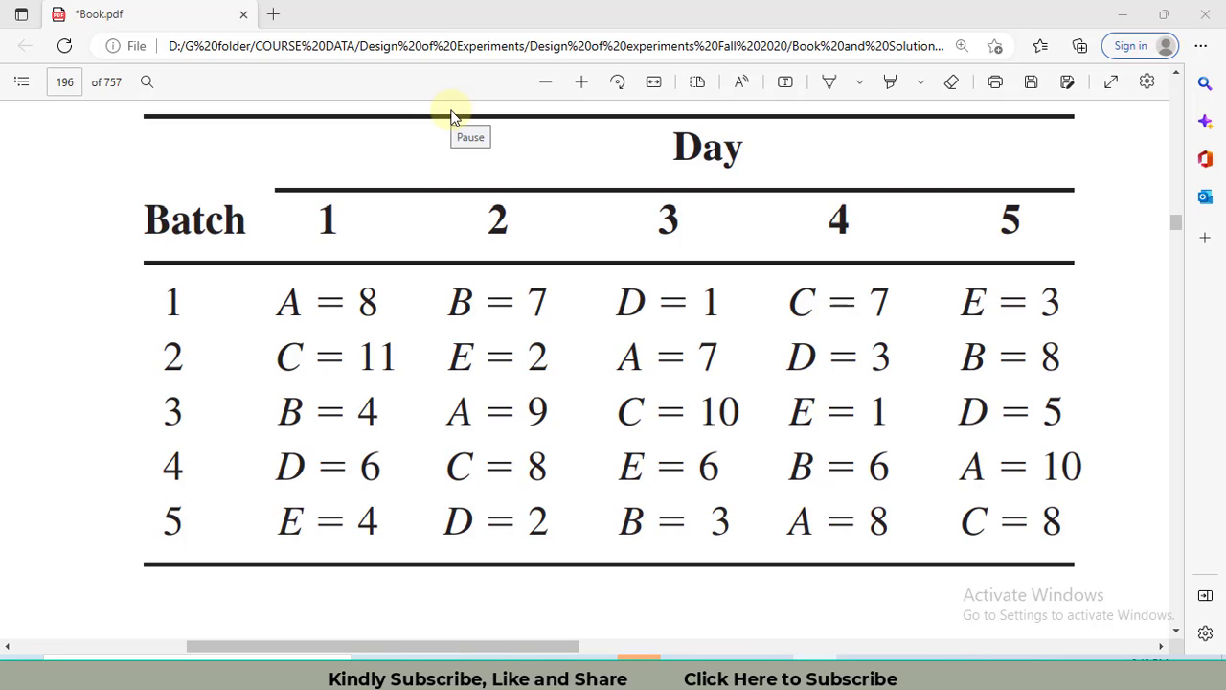
Scroll up in the PDF to the text of problem 4.22 about five ingredients in a Latin square
scroll(453, 115, up, 5)
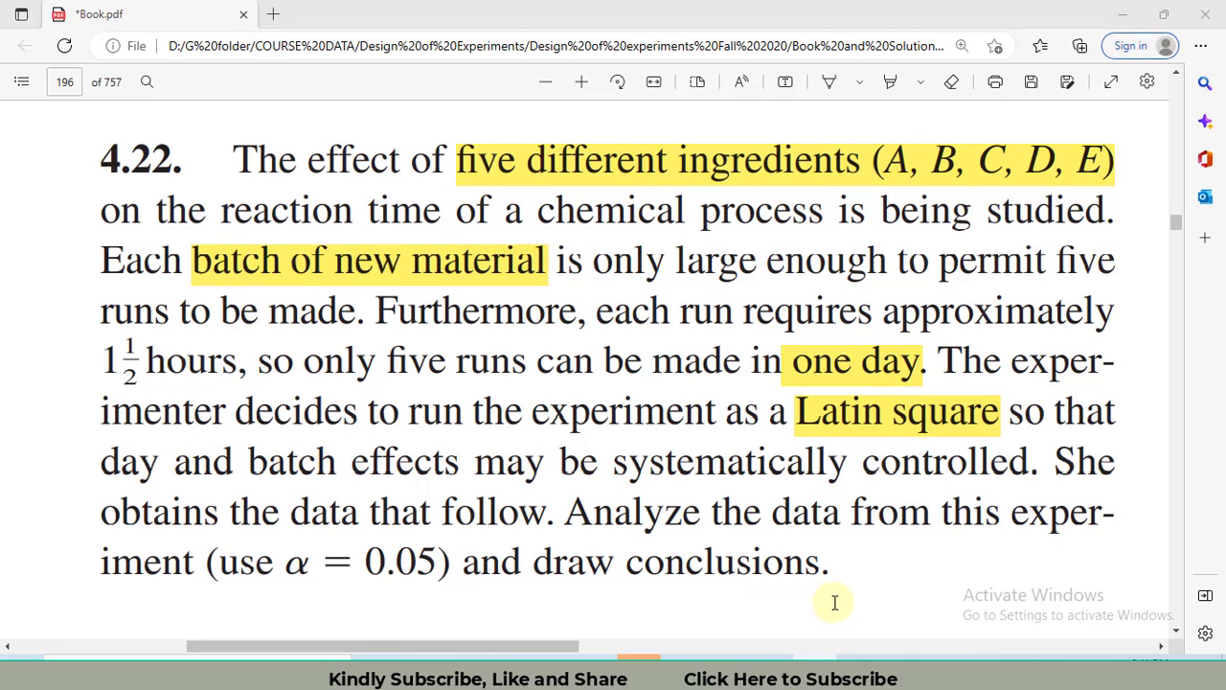
Scroll down to the table of reaction times for batches and days 1–5, labelled A–E
scroll(835, 601, down, 3)
scroll(832, 601, down, 2)
scroll(831, 600, up, 1)
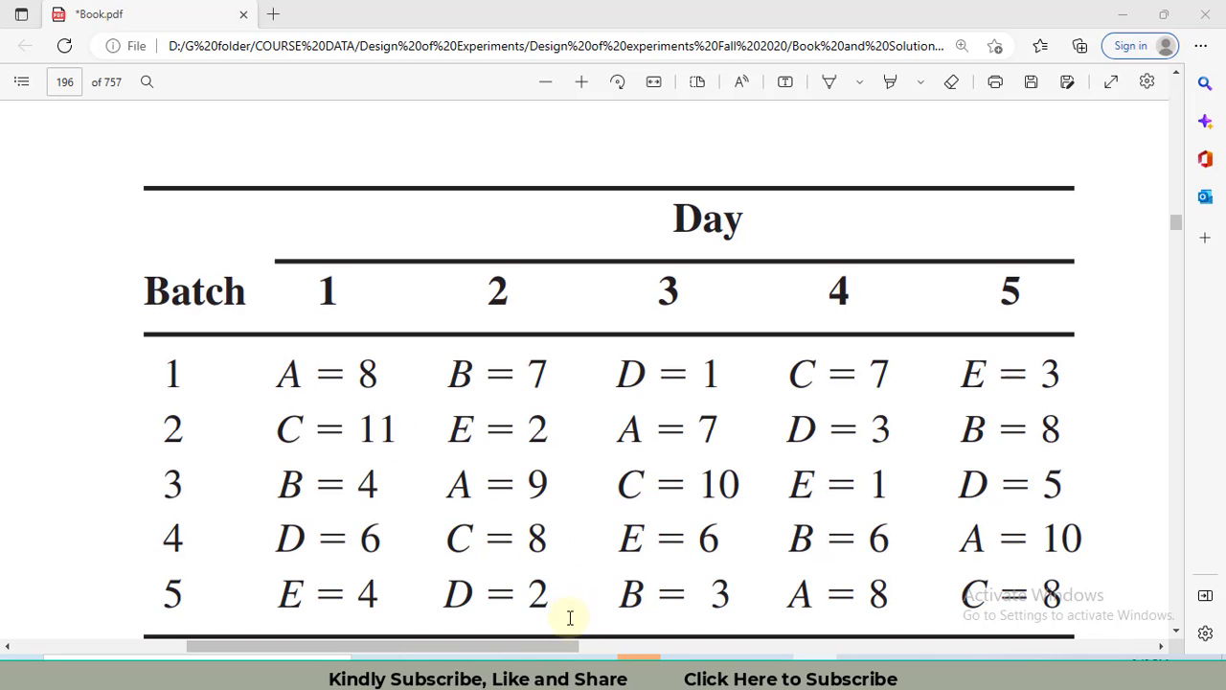
Enter batch 1, day 1, ingredient 1 and reaction time 8 in row 1, checking batch 1 in the PDF
click(593, 670)
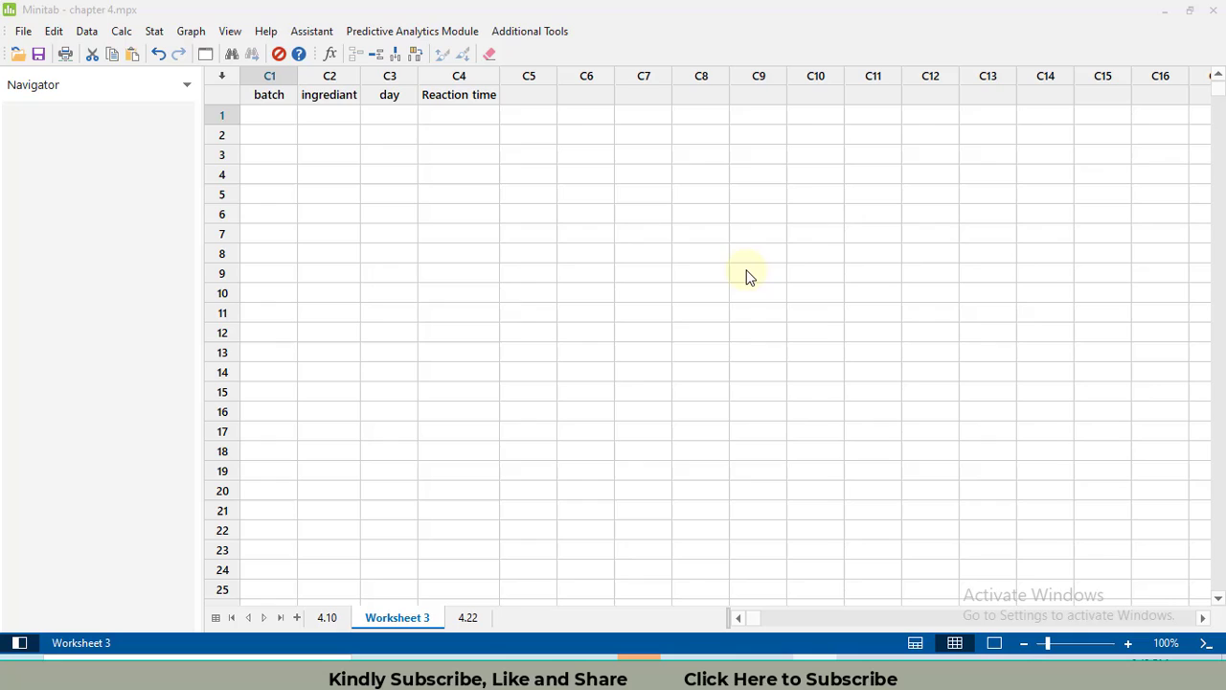
click(272, 114)
text(1)
key(Tab)
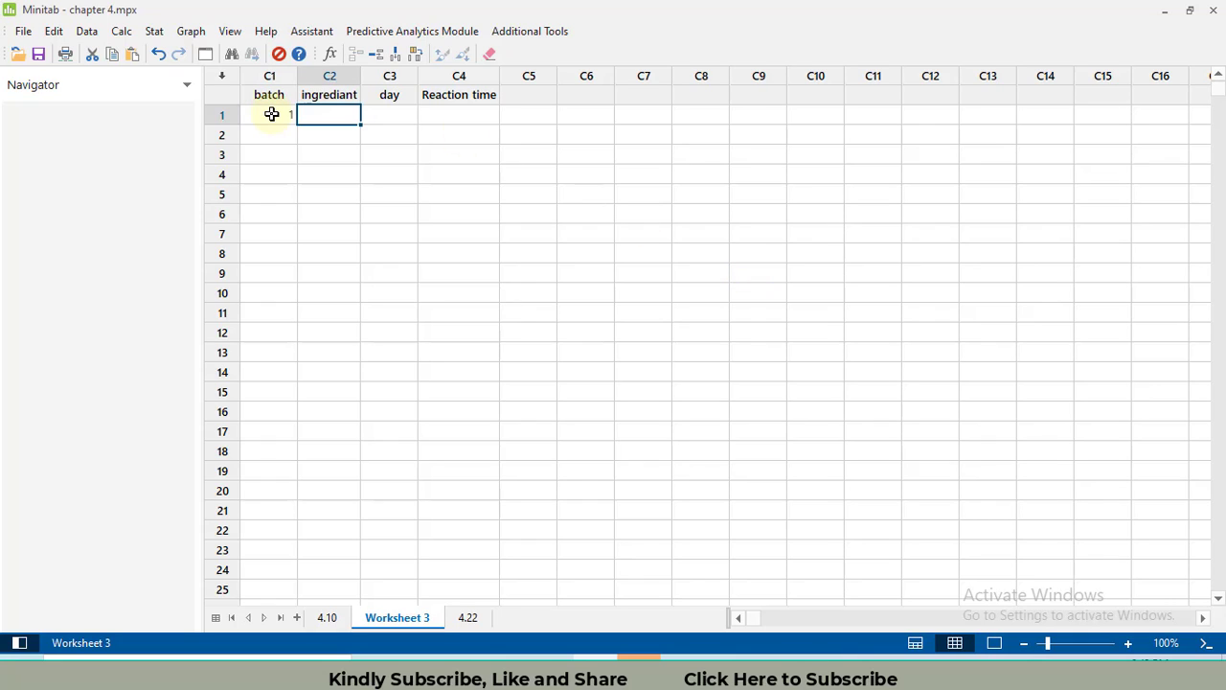
text(1)
key(Tab)
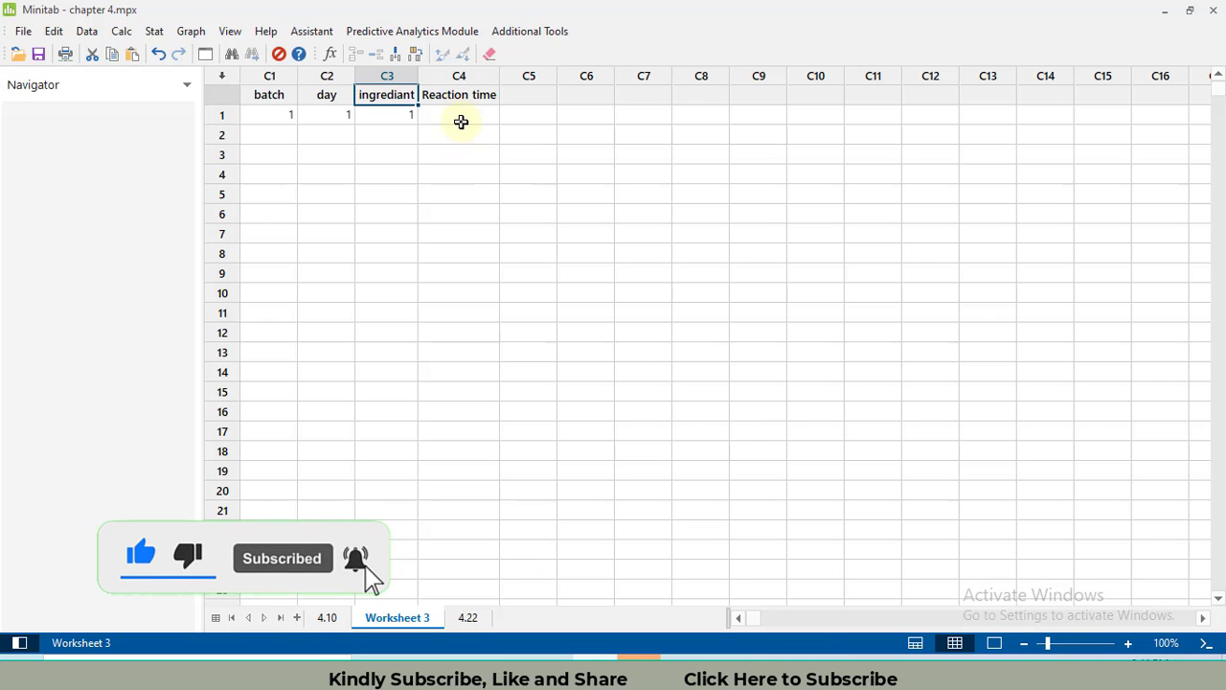
click(460, 116)
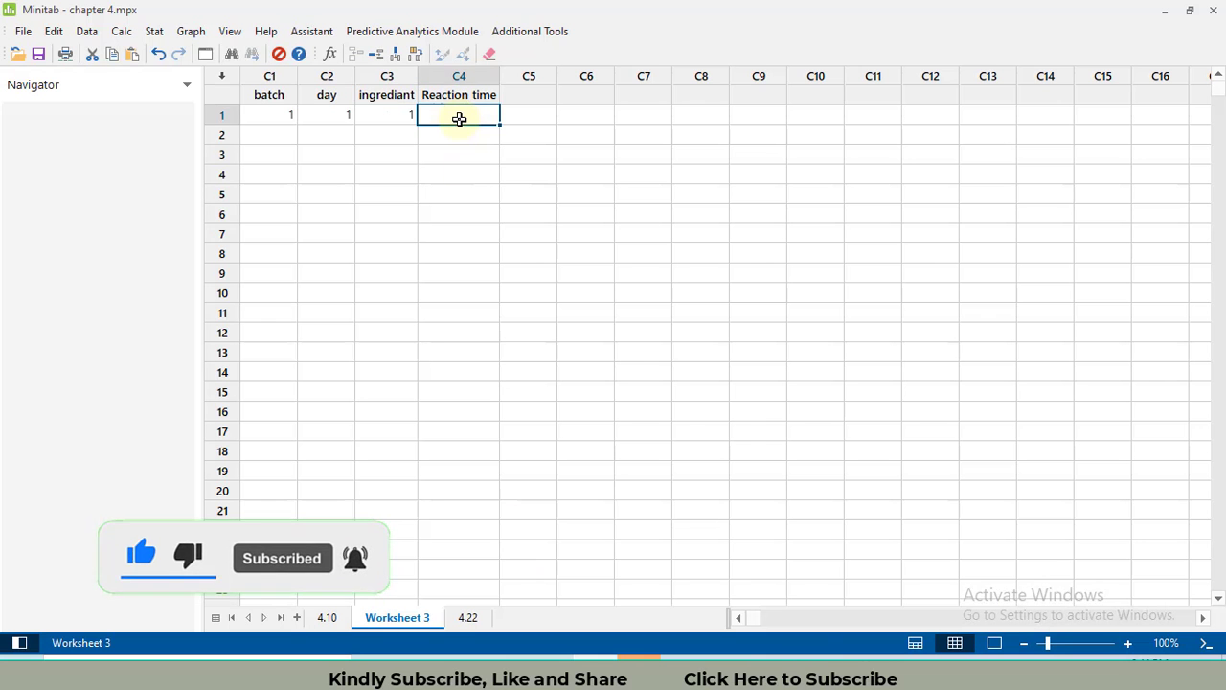
text(8)
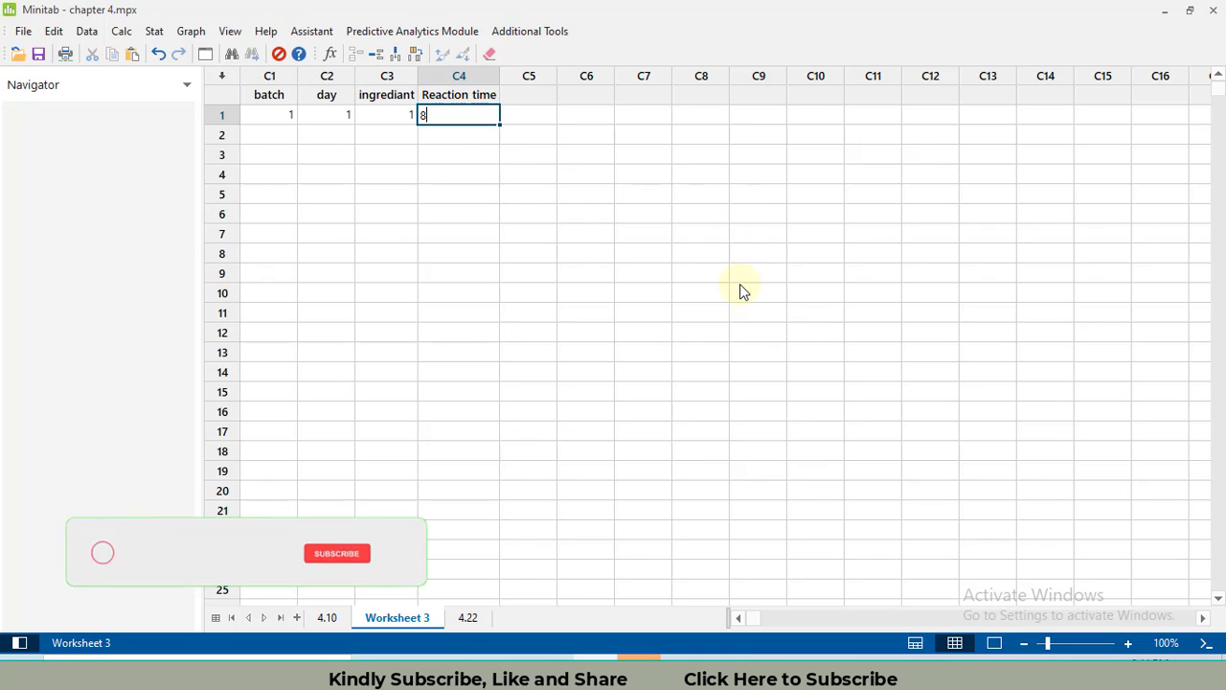
key(alt+Tab)
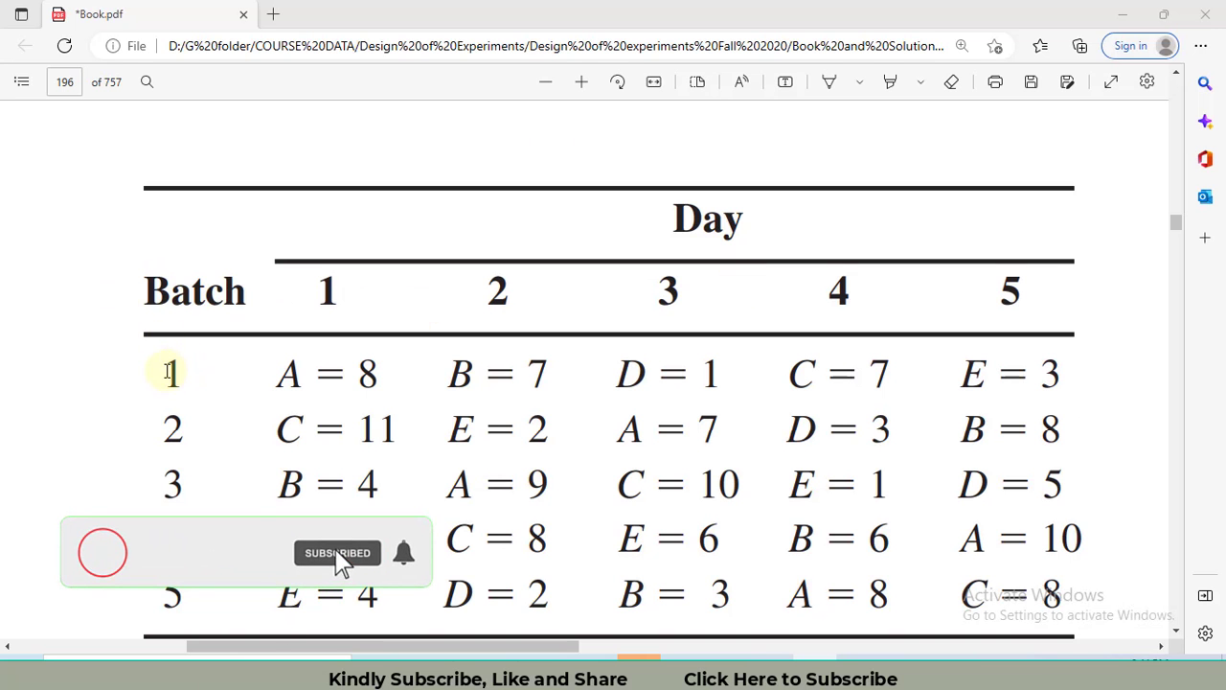
drag(169, 371, 189, 371)
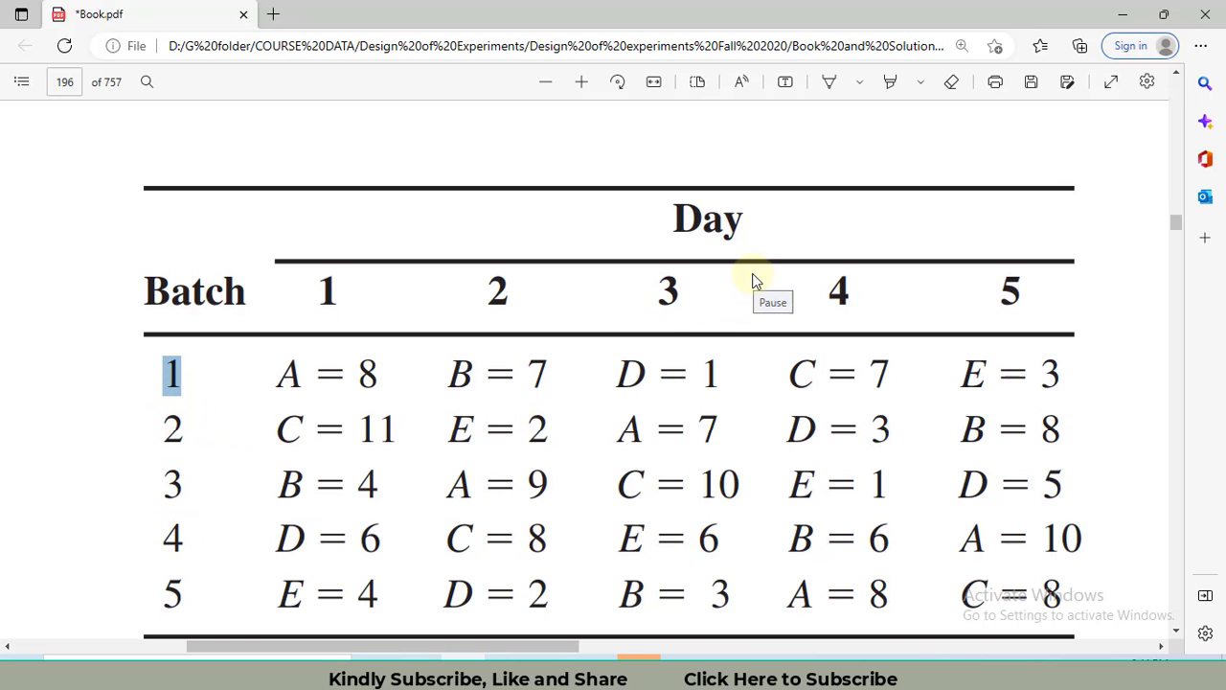
key(alt+Tab)
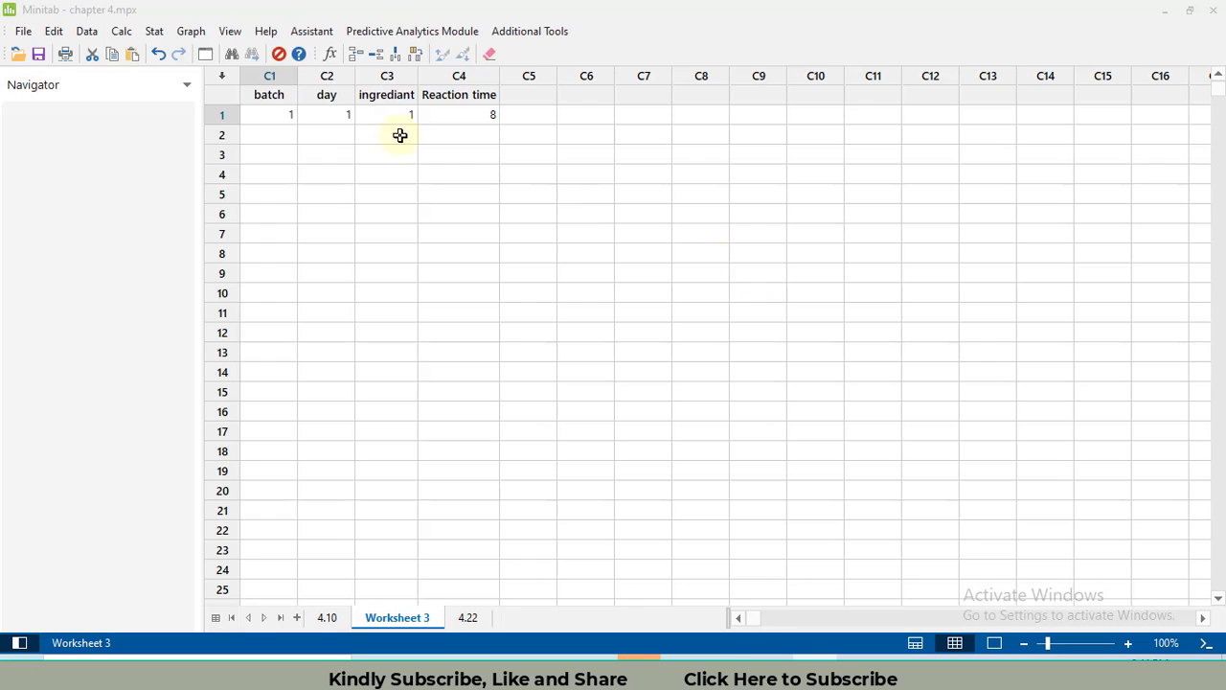
Fill batch 1 into rows 1–5 and batch 2 into rows 6–10 of the batch column
click(285, 114)
text(1)
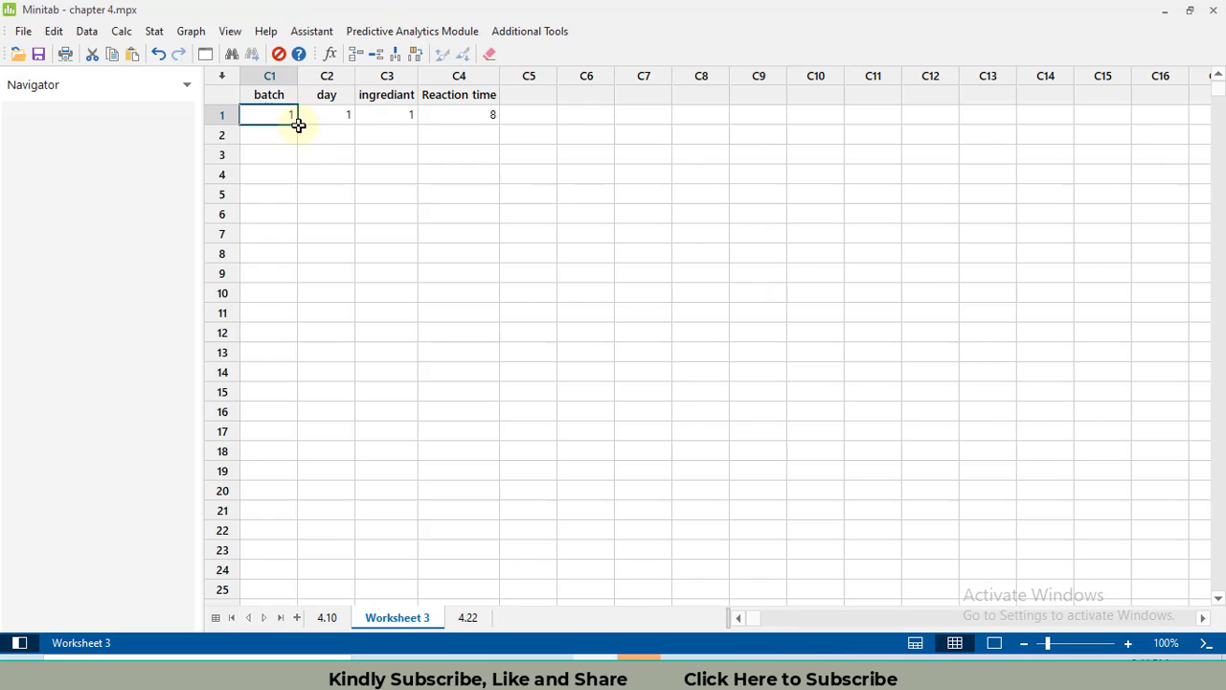
drag(297, 124, 290, 215)
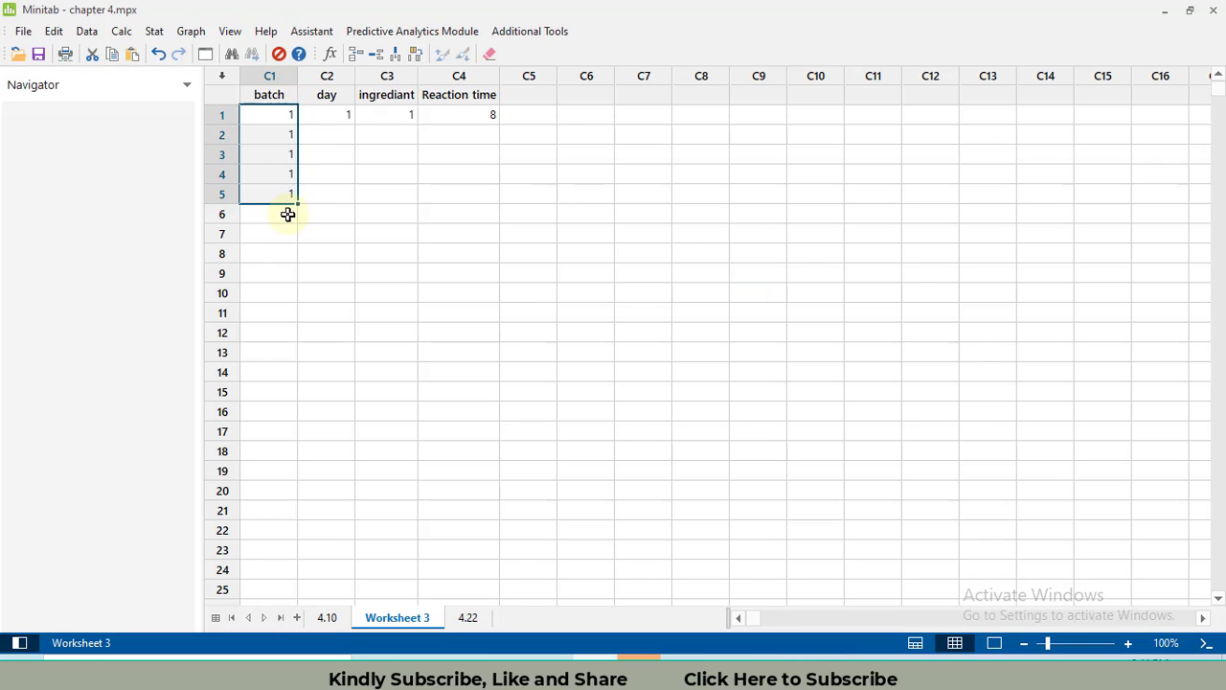
click(282, 214)
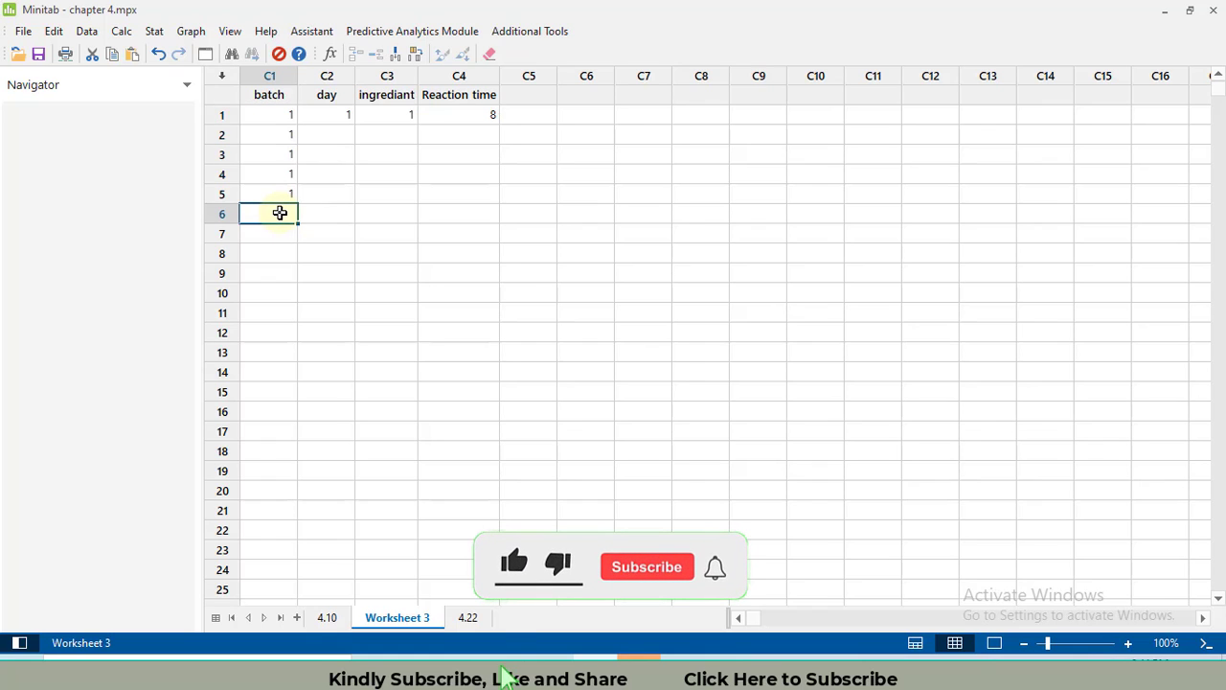
text(2)
drag(298, 224, 297, 301)
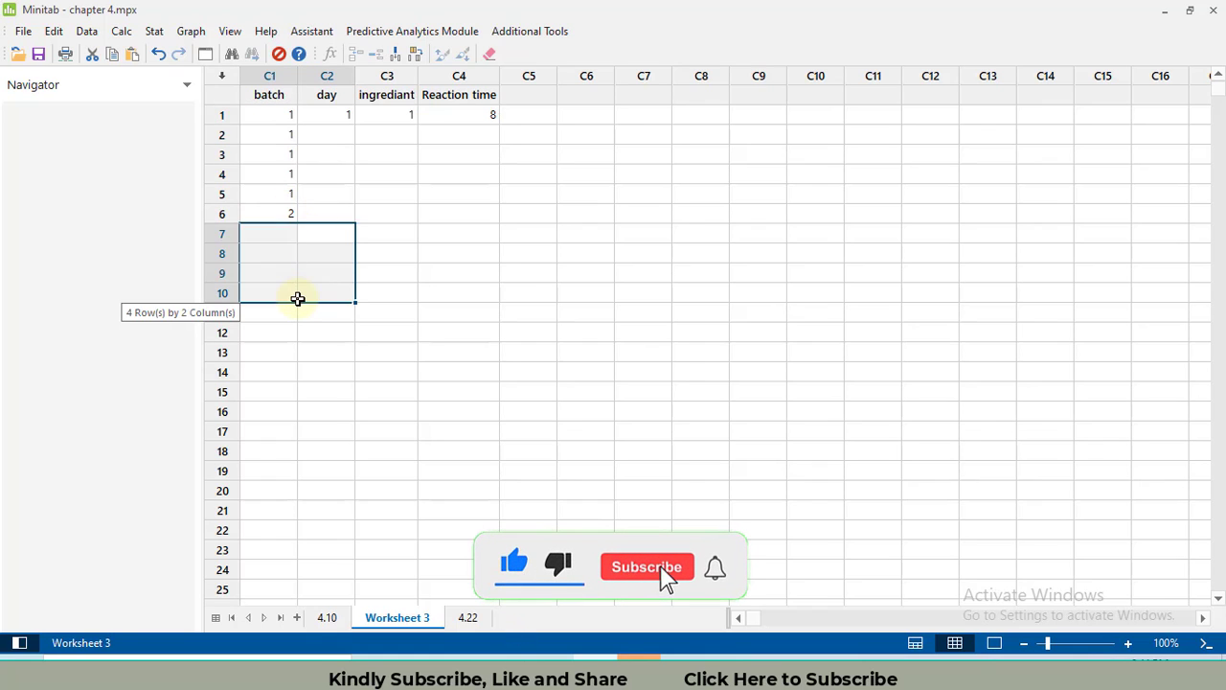
click(293, 300)
click(282, 214)
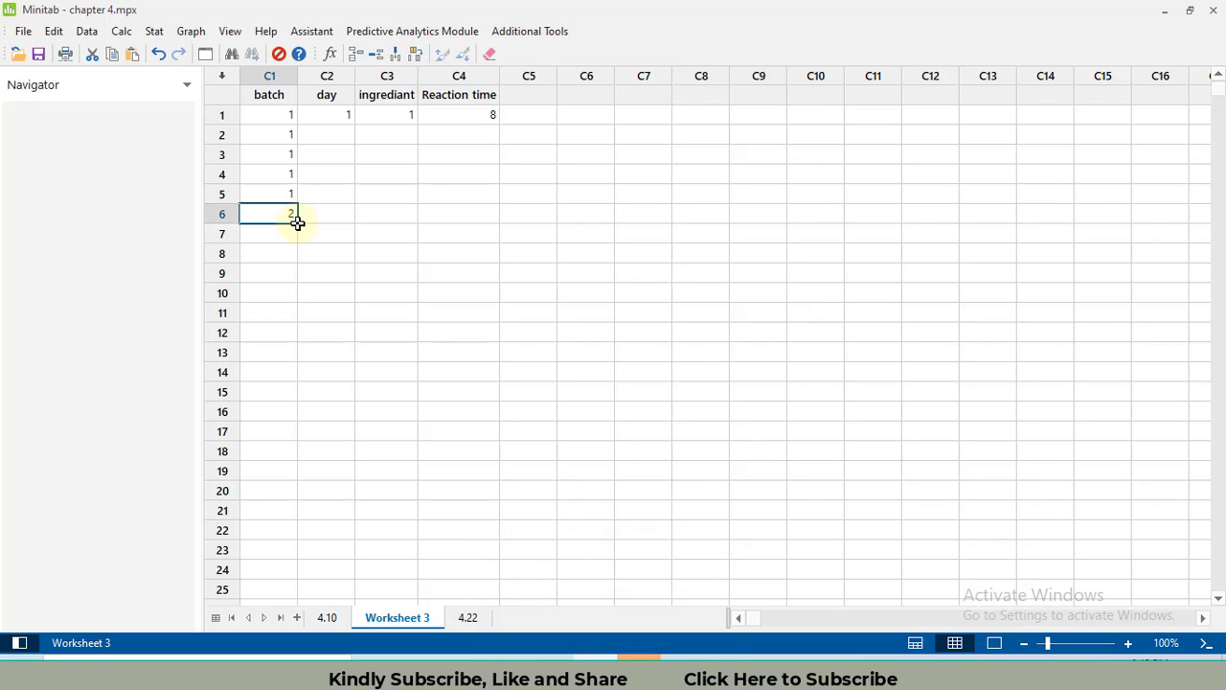
drag(296, 227, 271, 300)
Enter batch 3 at row 11 and fill batch 5 into rows 21–25
click(279, 312)
text(3)
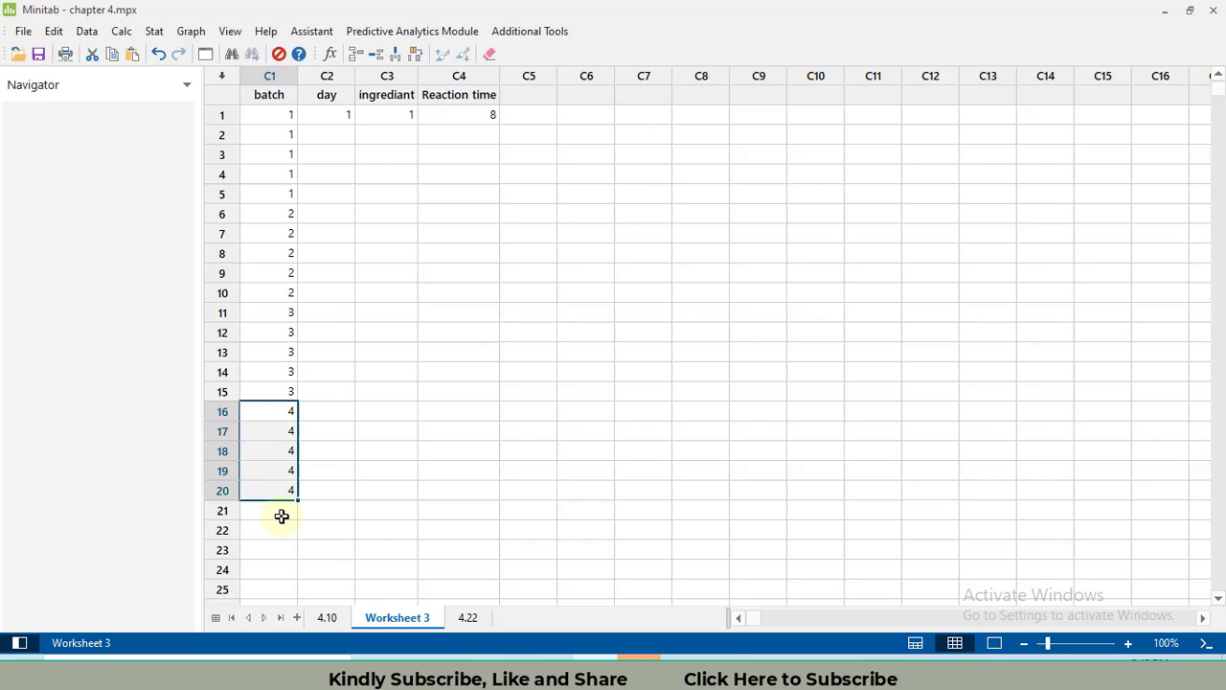
click(282, 515)
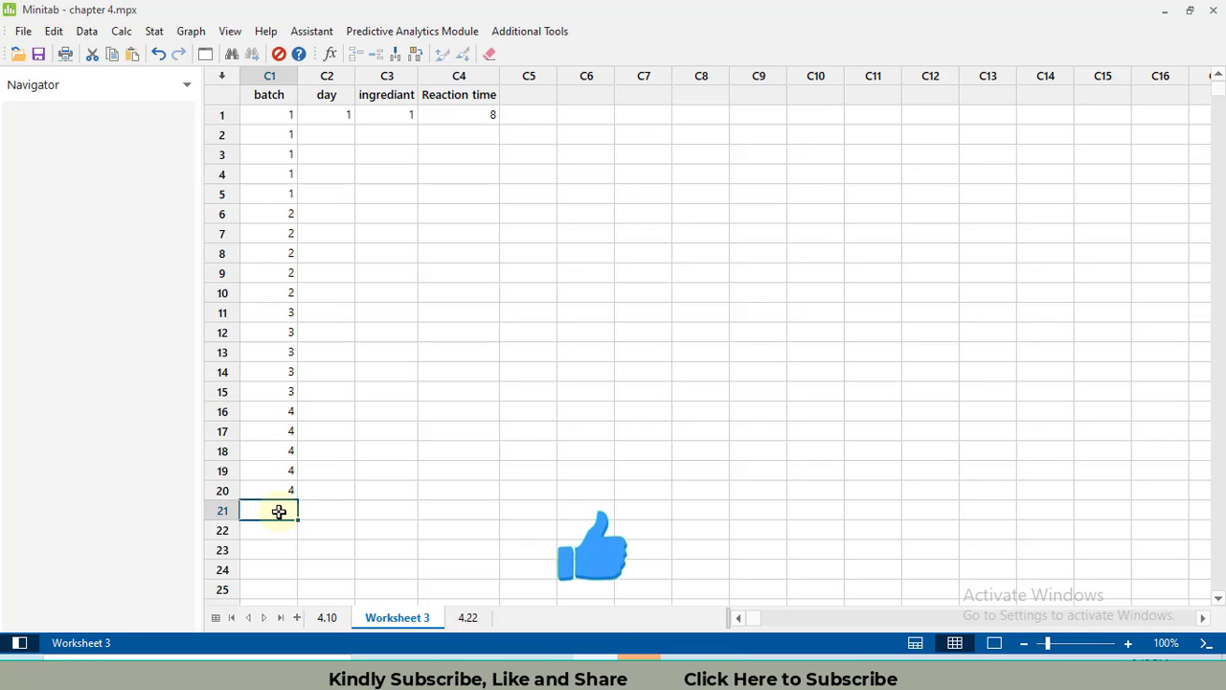
text(5)
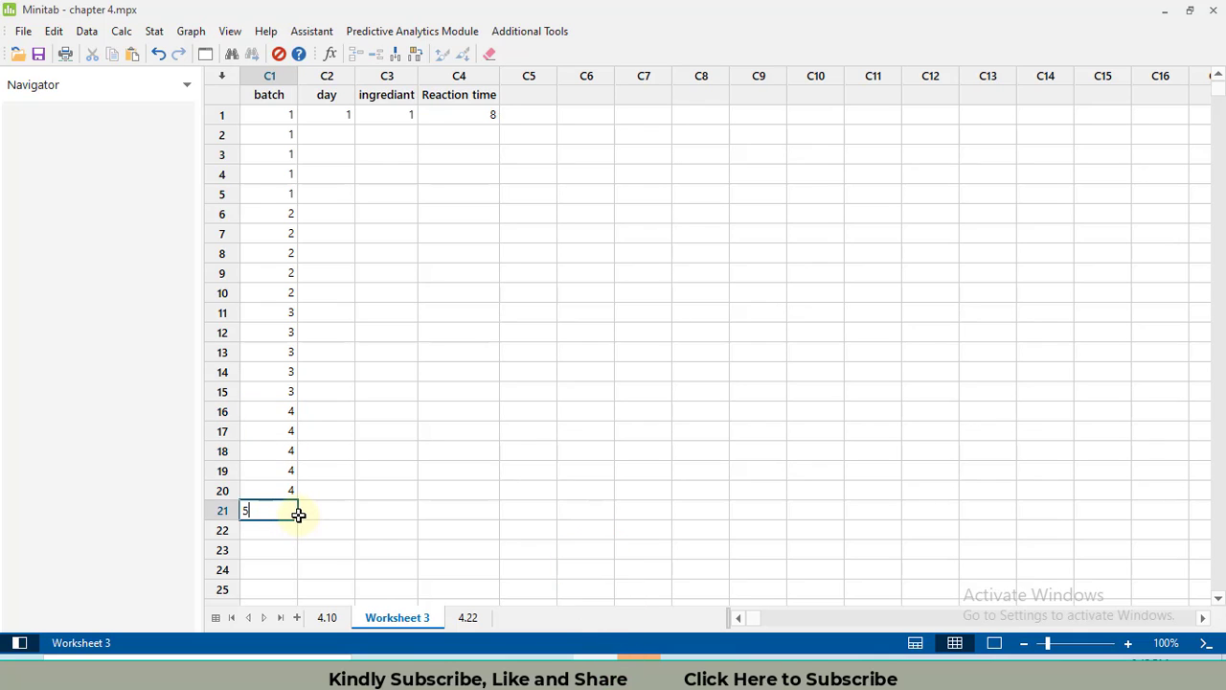
drag(298, 521, 284, 592)
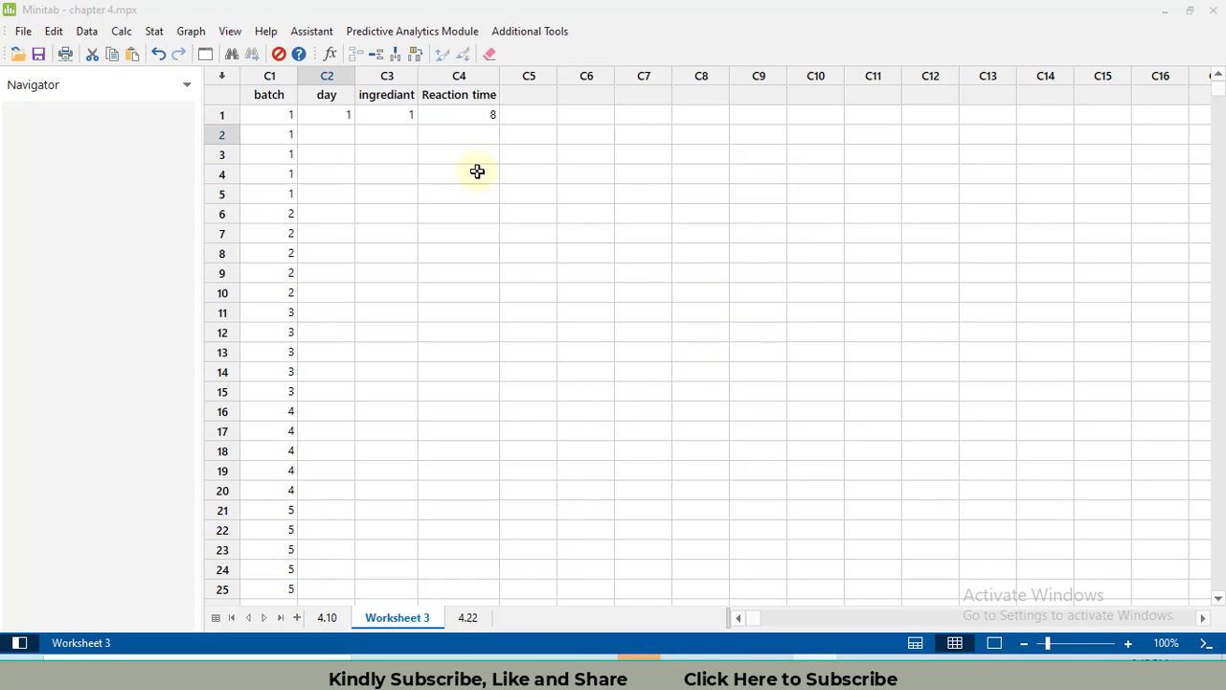
Enter days 2, 3, 4 and 5 in rows 2–5 of the day column
click(333, 136)
text(2)
key(Return)
text(3)
key(Return)
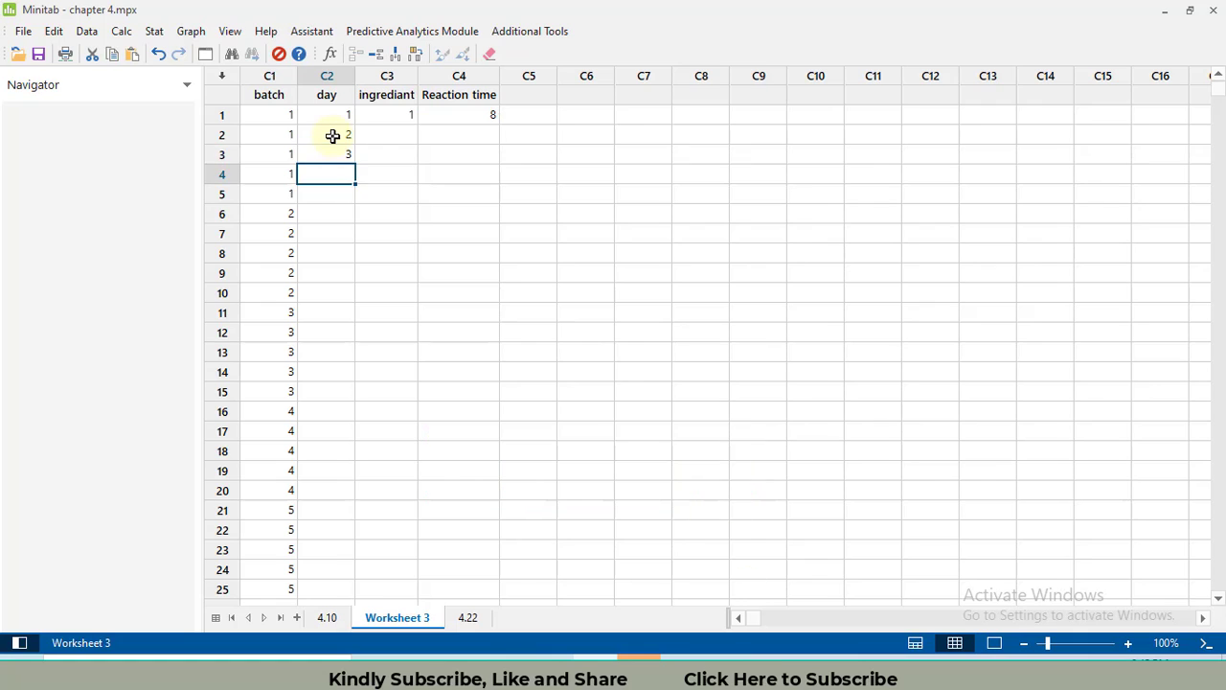
text(4)
key(Return)
text(5)
click(405, 180)
Copy days 1–5 and paste them at rows 6, 11, 16 and 21 of the day column
drag(337, 108, 337, 196)
key(ctrl+c)
click(331, 215)
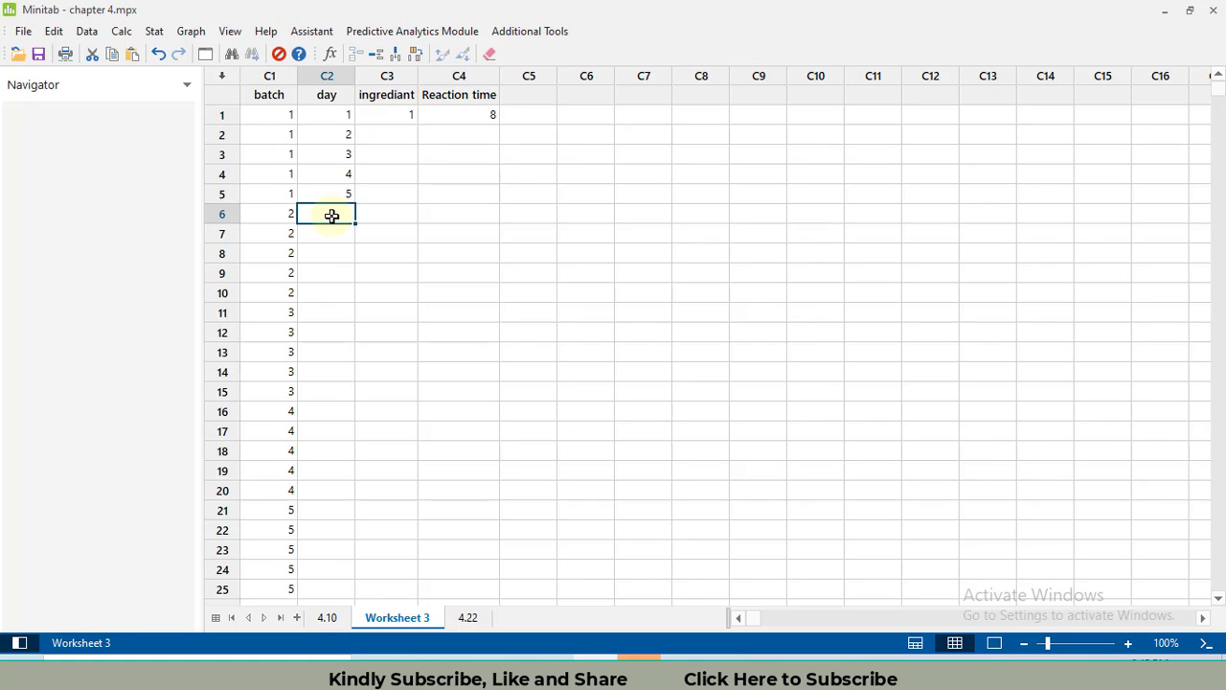
key(ctrl+v)
click(333, 312)
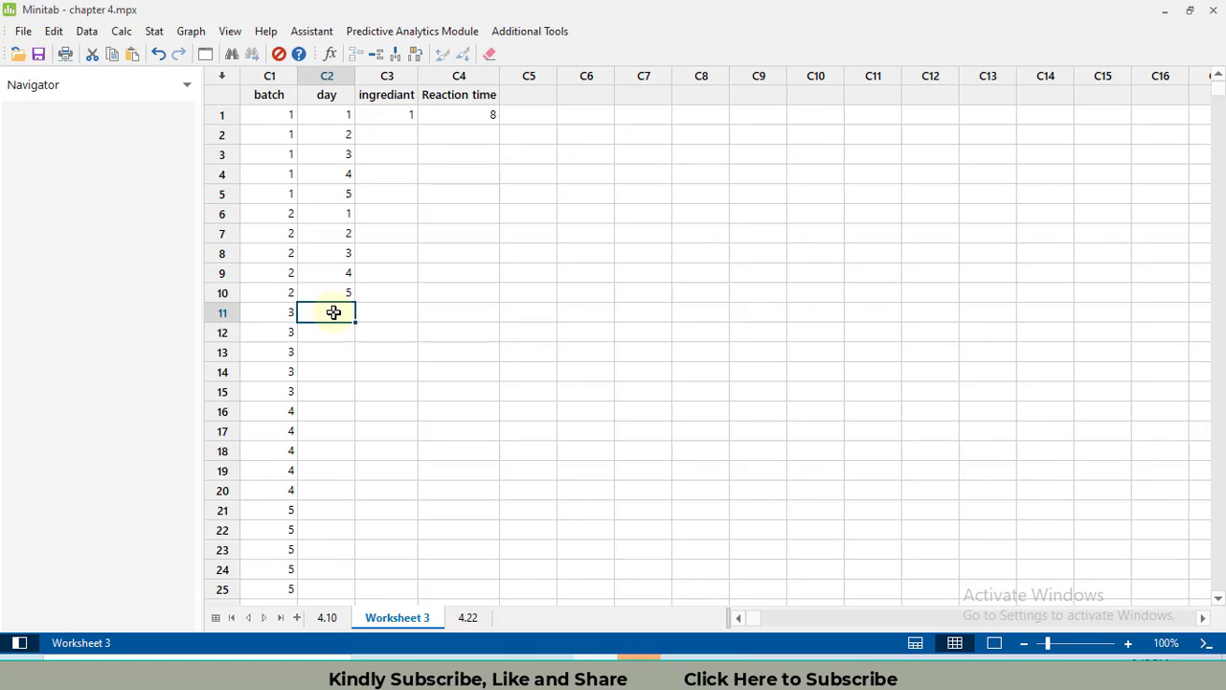
key(ctrl+v)
click(333, 408)
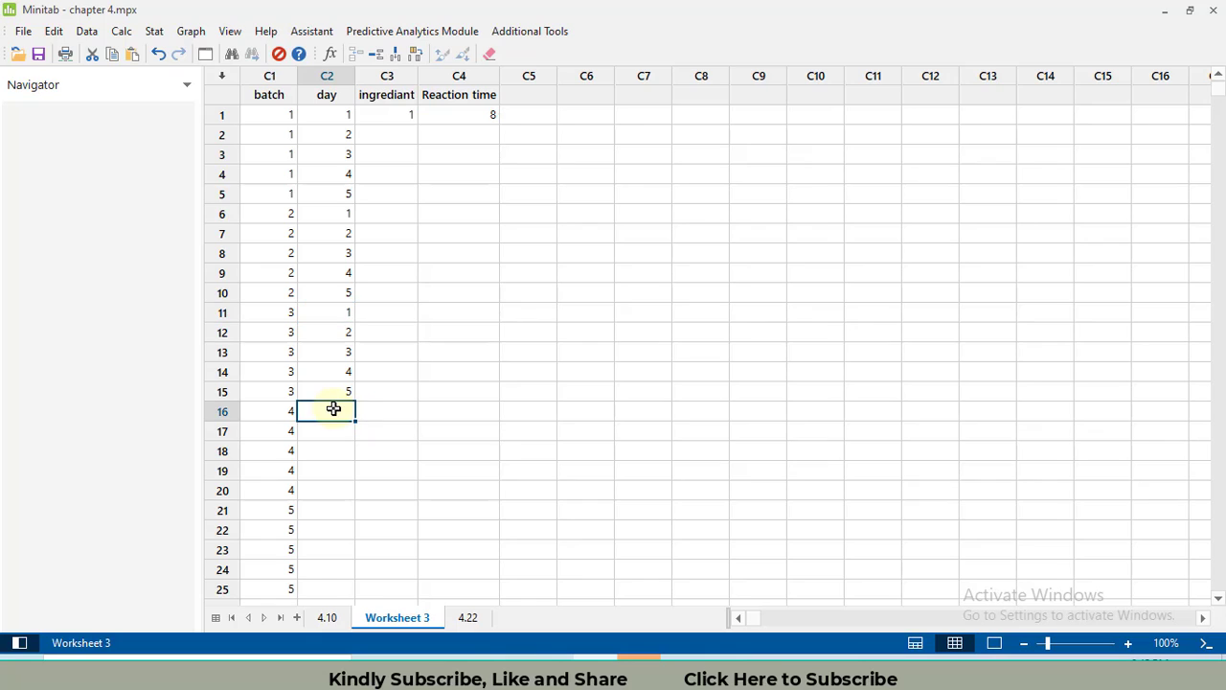
key(ctrl+v)
click(342, 510)
key(ctrl+v)
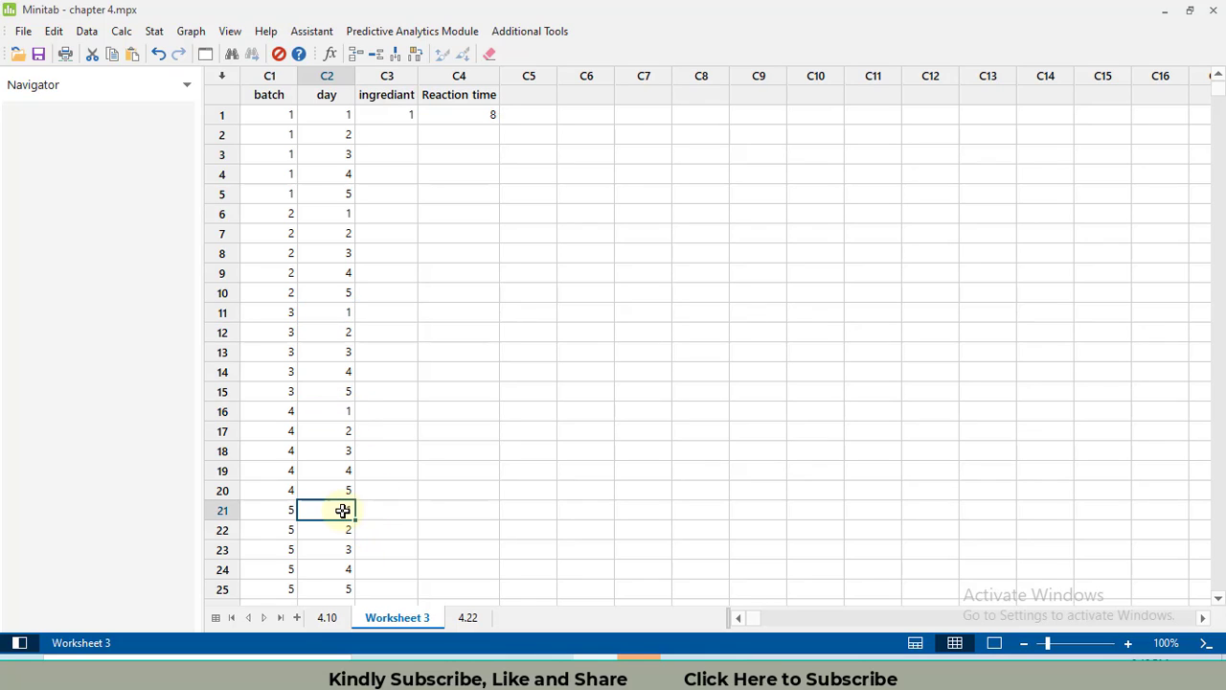
click(746, 292)
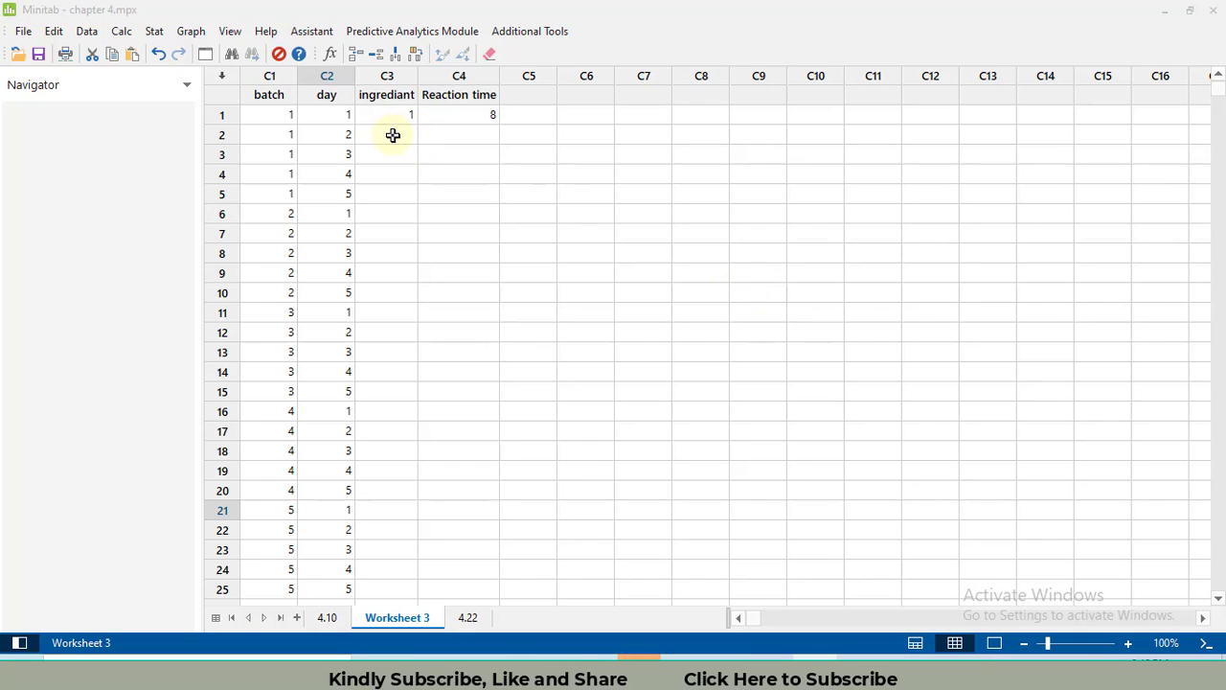
Read the Latin square letters and enter ingredient codes (2, 4, 3, …) from row 2 of C3
key(alt+Tab)
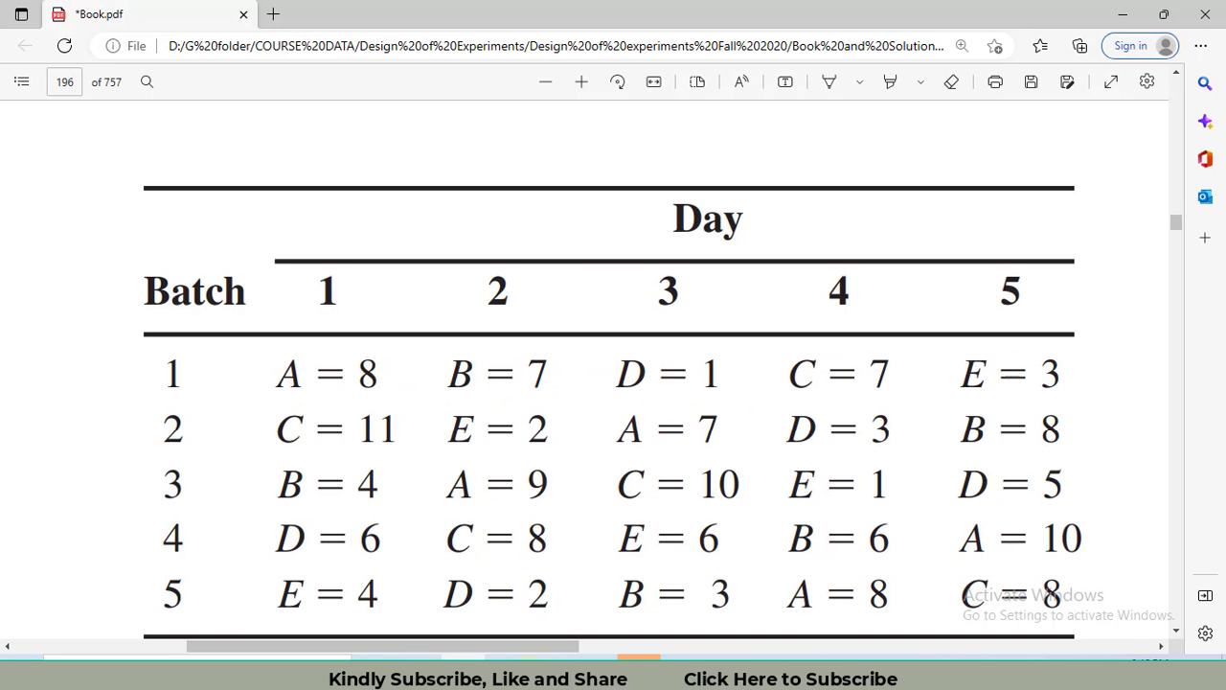
key(alt+Tab)
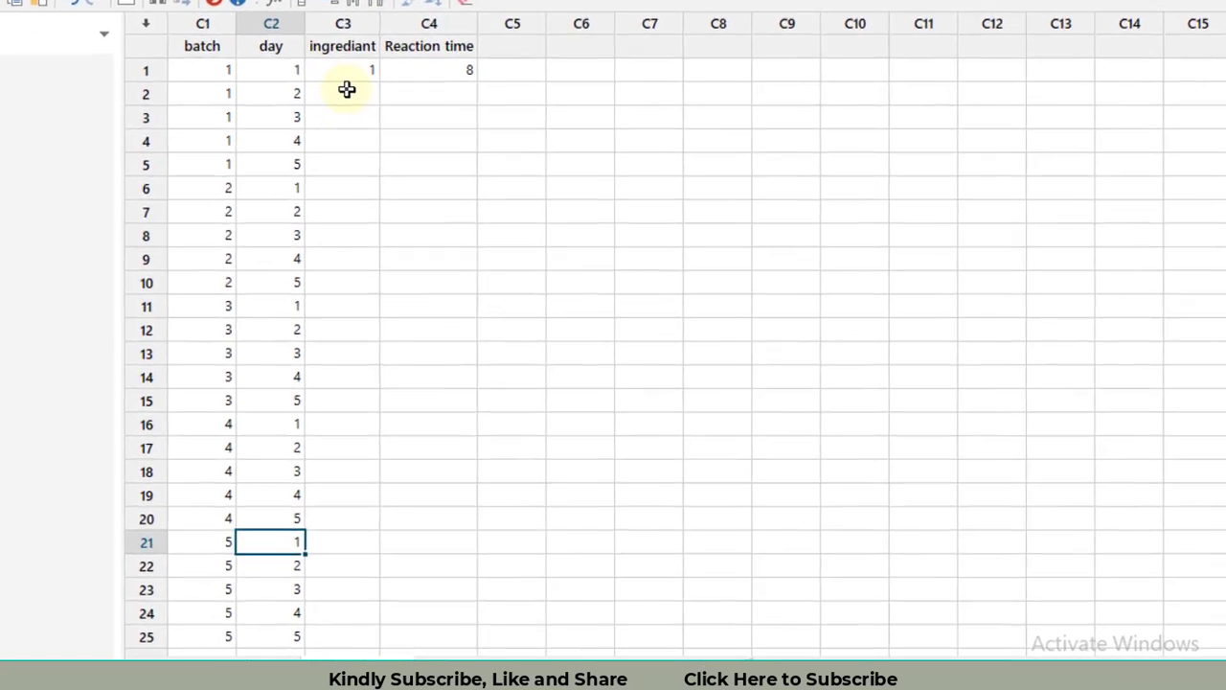
click(345, 88)
text(2)
key(Return)
text(4)
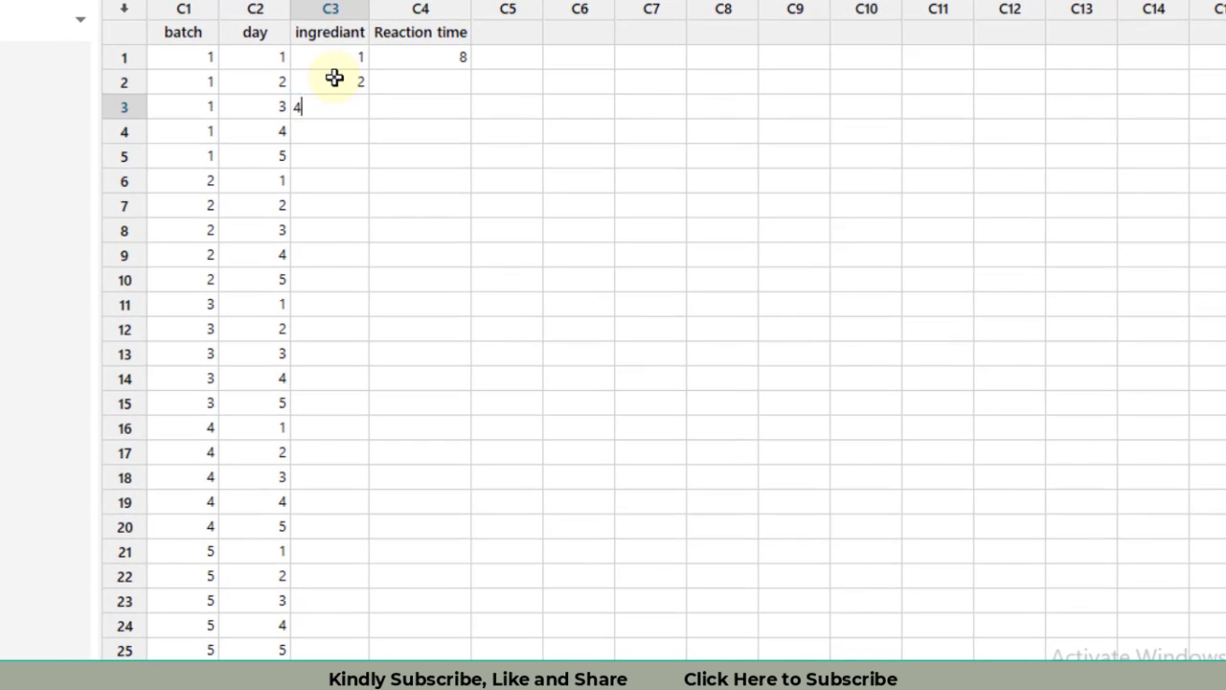
key(Return)
text(3)
key(Return)
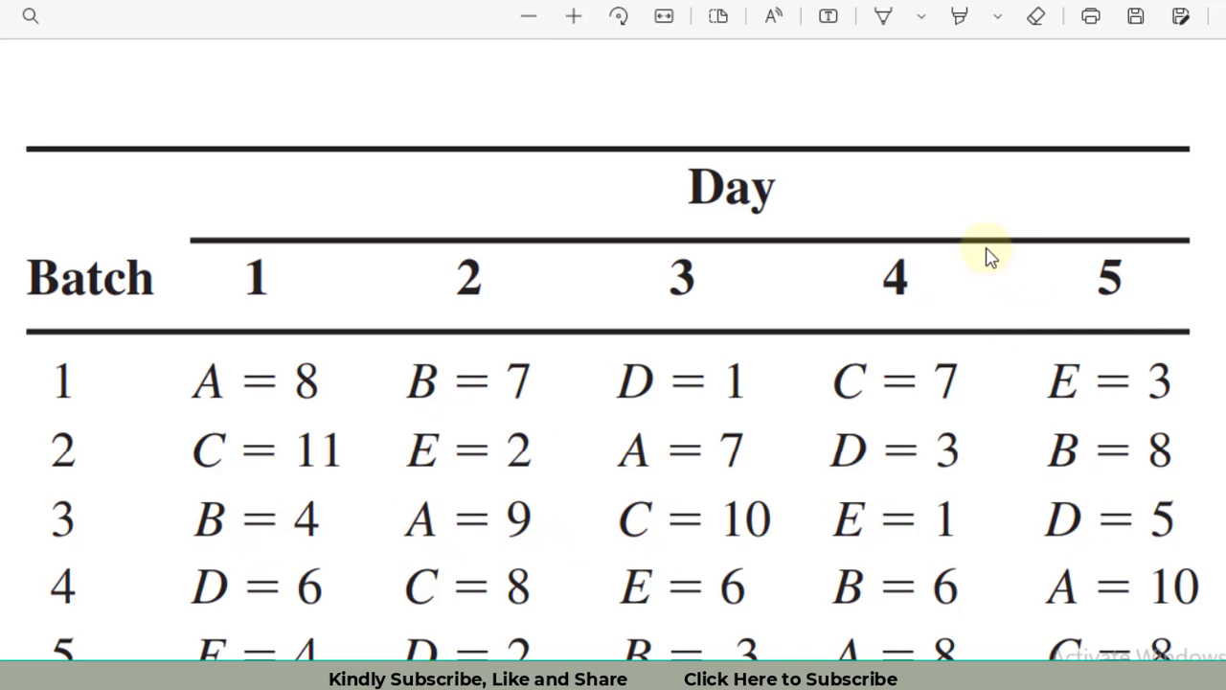
key(alt+Tab)
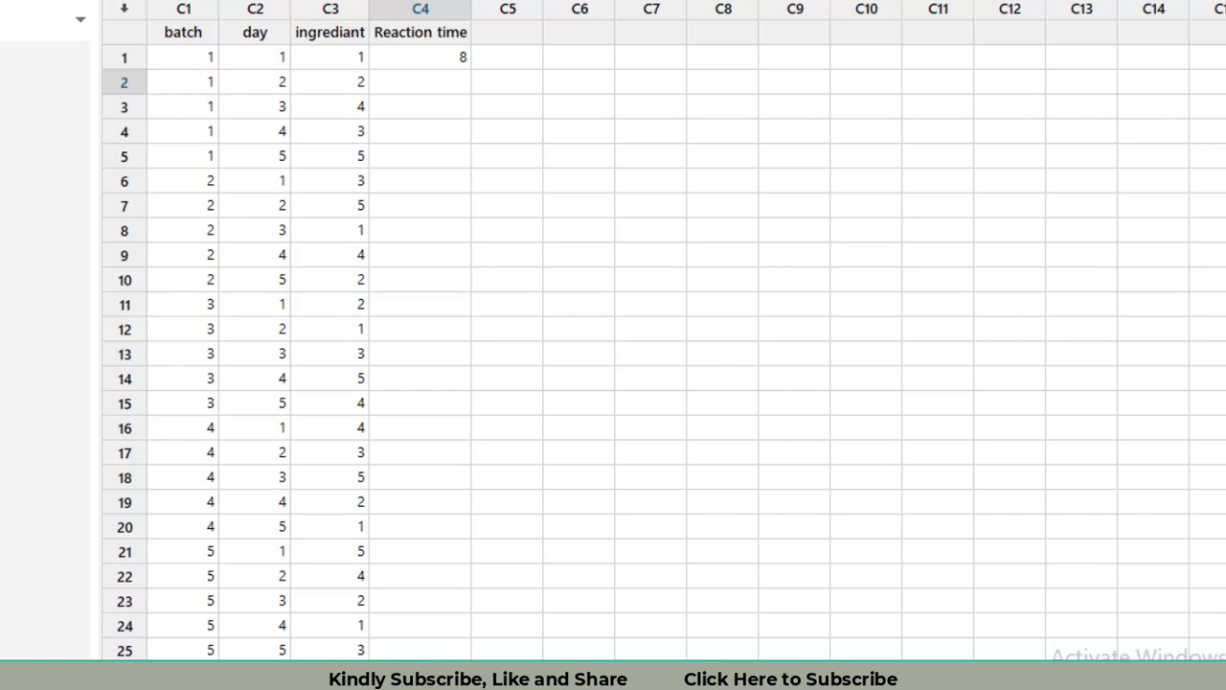
Enter reaction times from the PDF table into the Reaction time column, checking row 9's batch and day
key(alt+Tab)
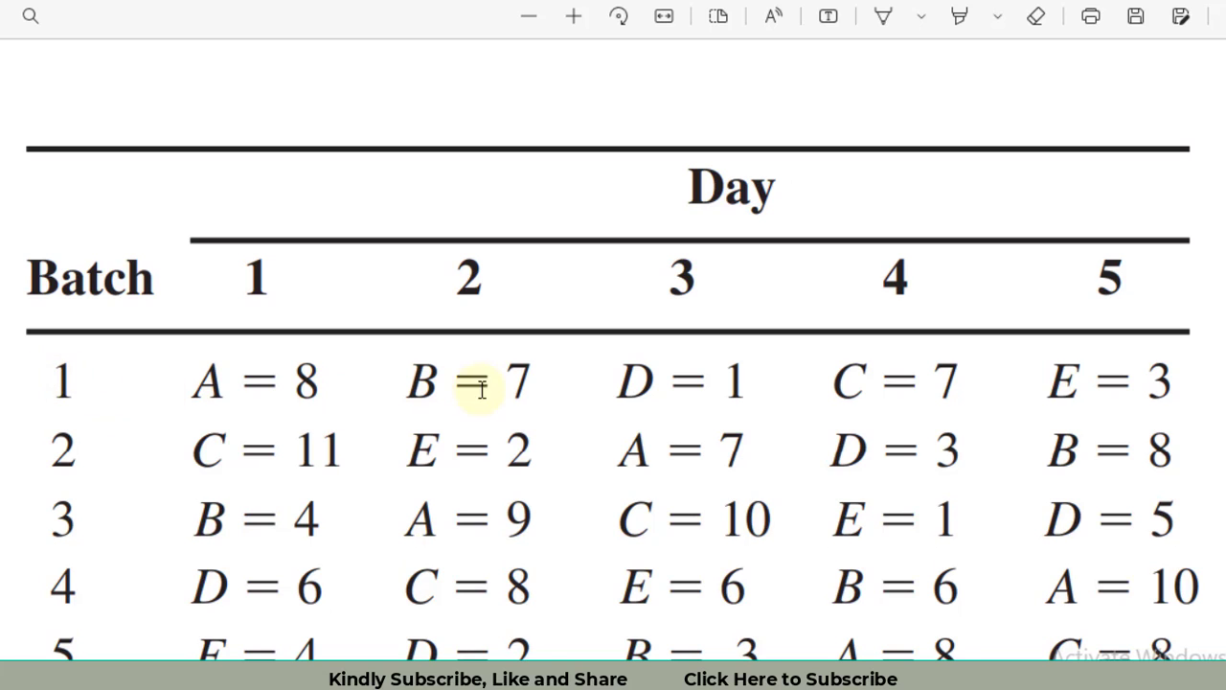
key(alt+Tab)
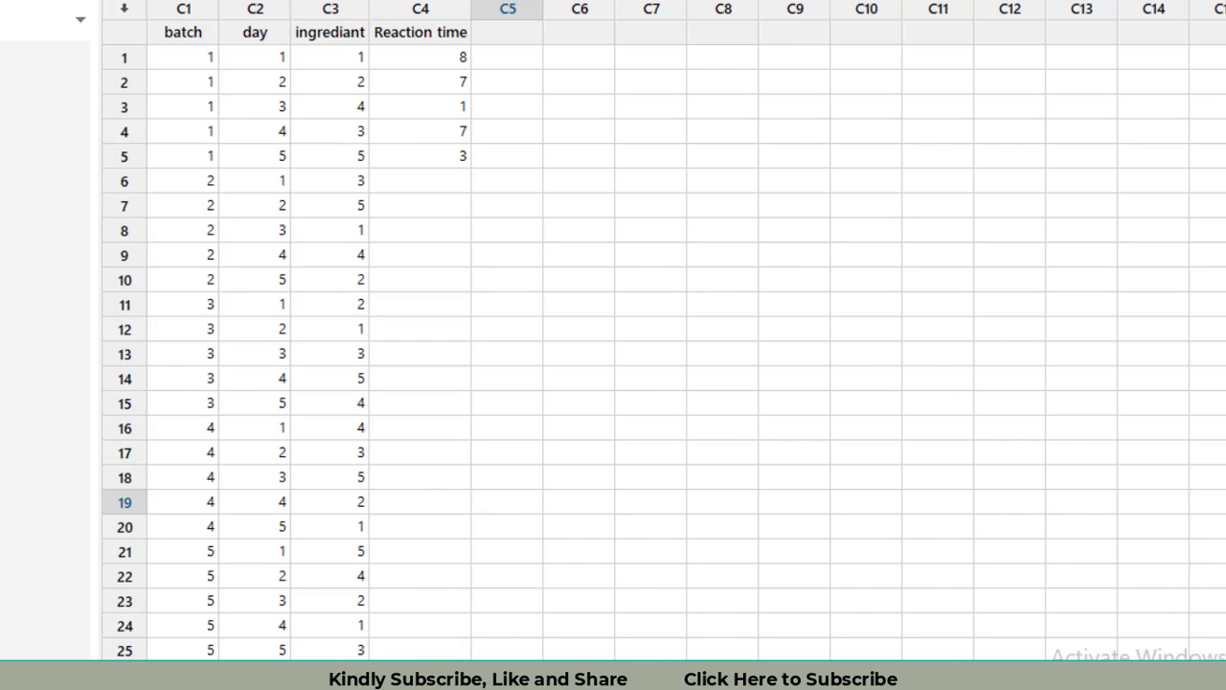
key(alt+Tab)
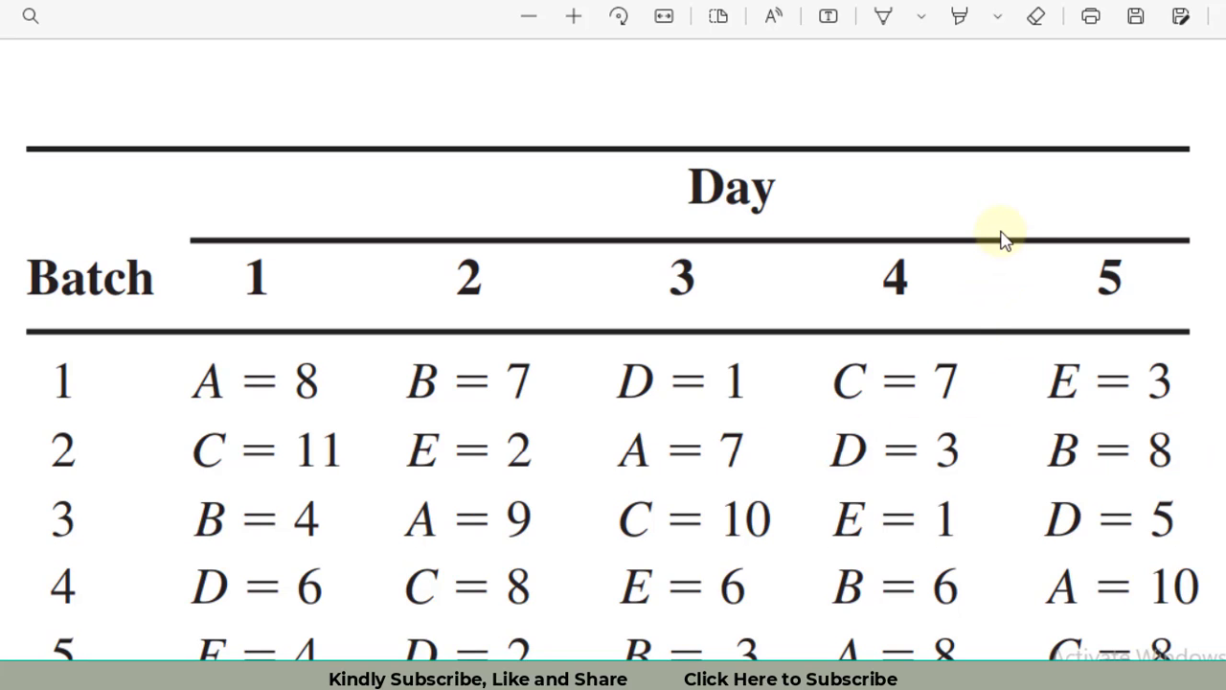
key(alt+Tab)
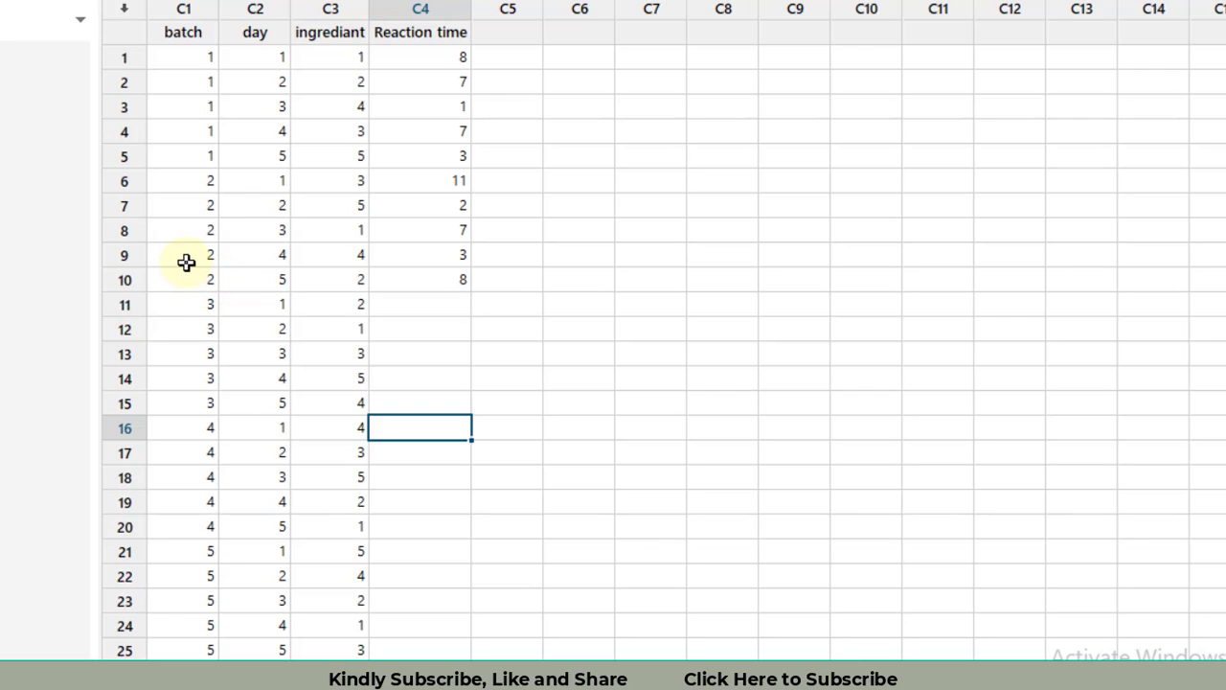
click(185, 262)
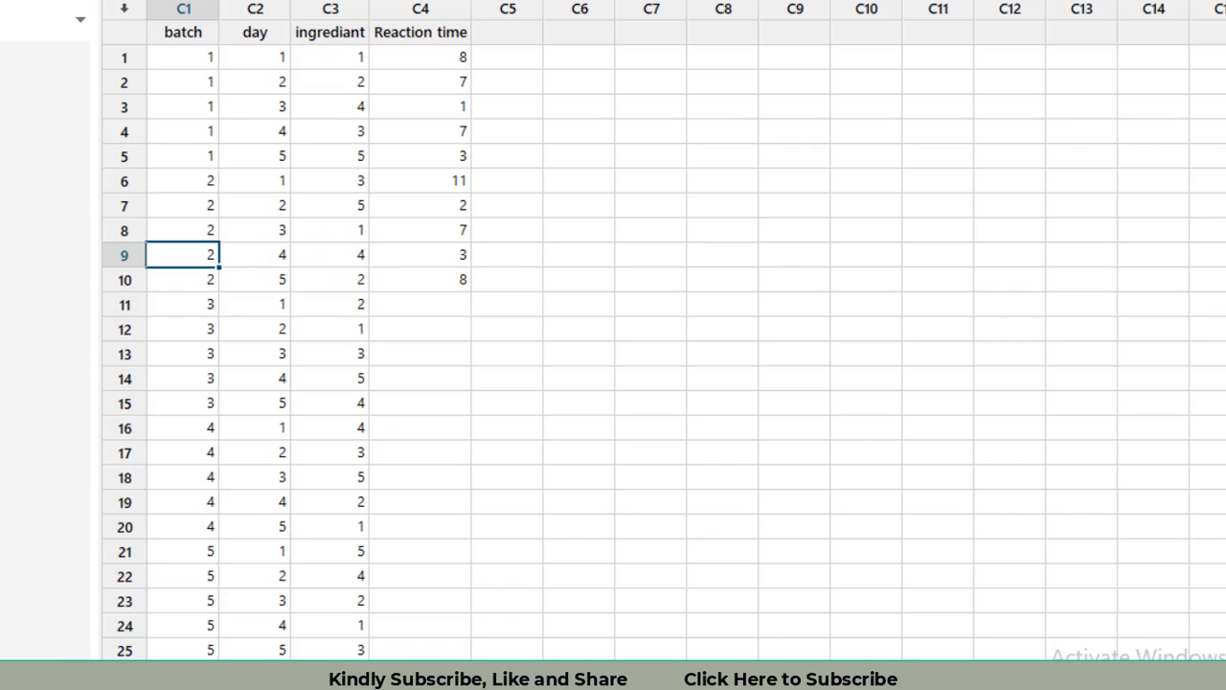
Copy the batch 2, day 4 value 3 from the PDF into row 9 of Reaction time
click(388, 675)
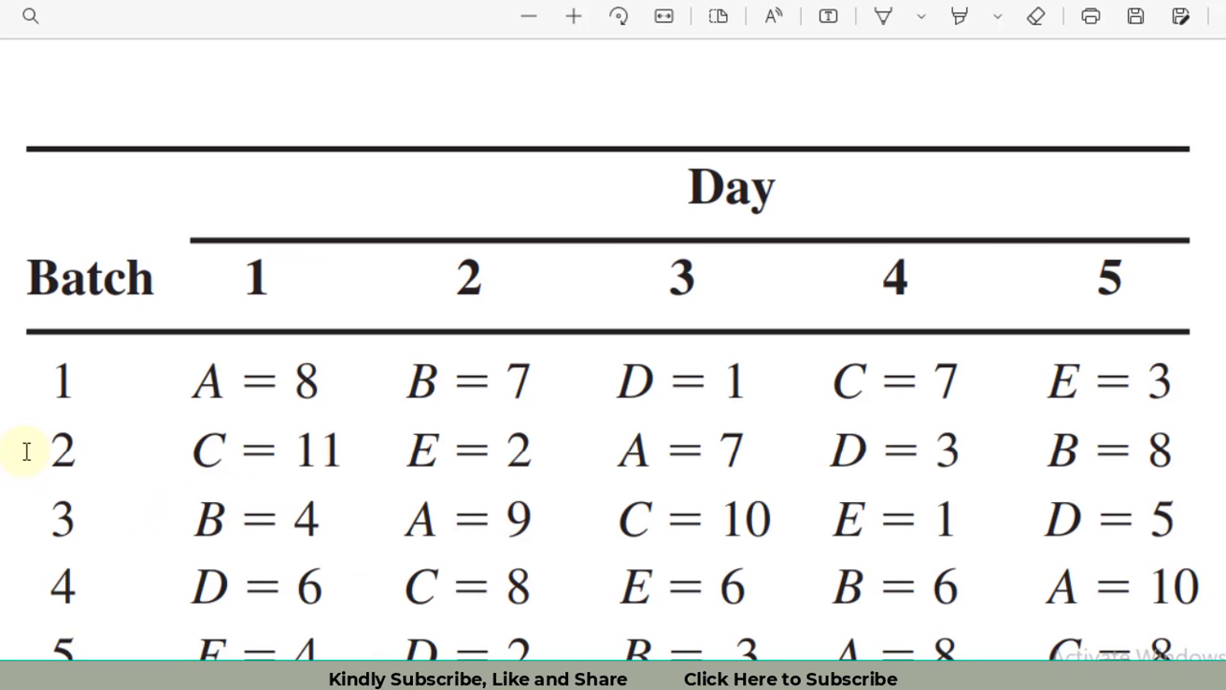
double_click(146, 456)
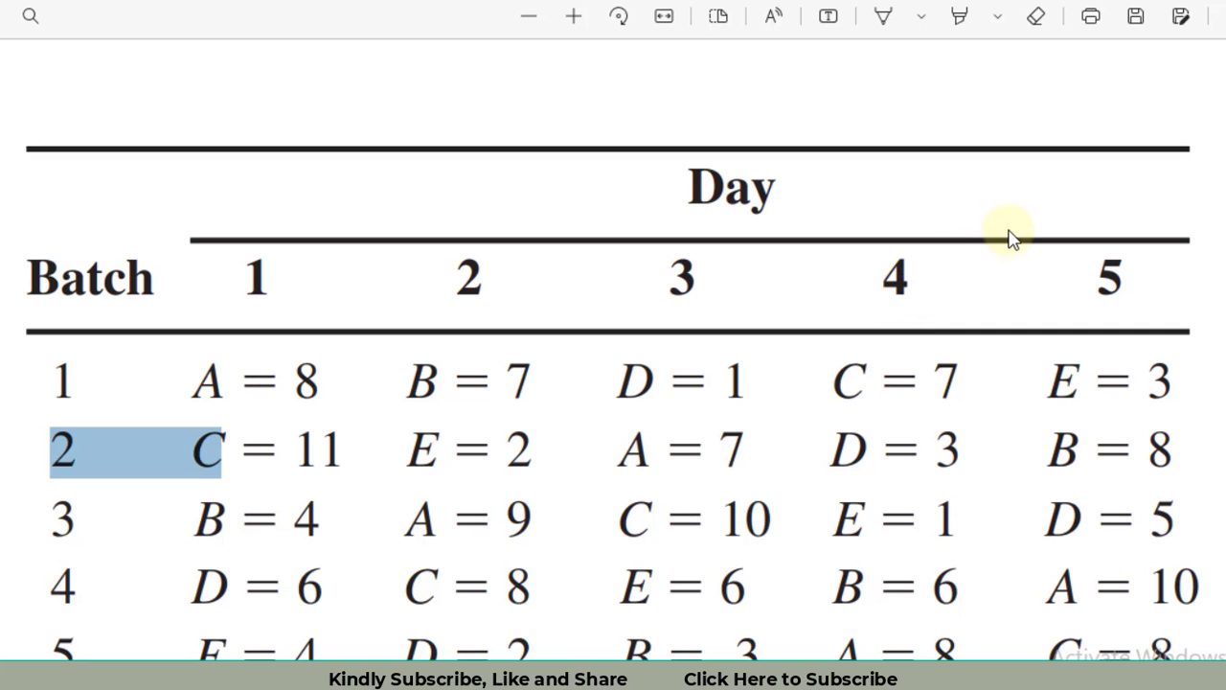
key(alt+Tab)
key(alt+Tab)
drag(968, 450, 831, 448)
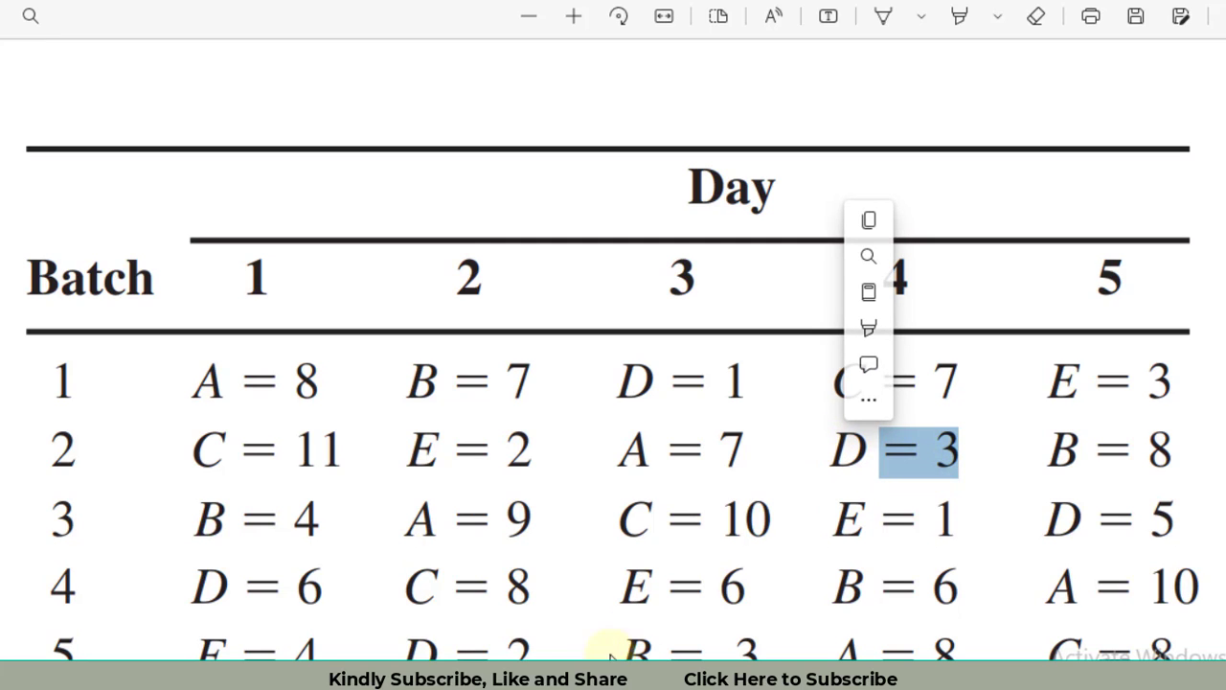
key(ctrl+c)
key(alt+Tab)
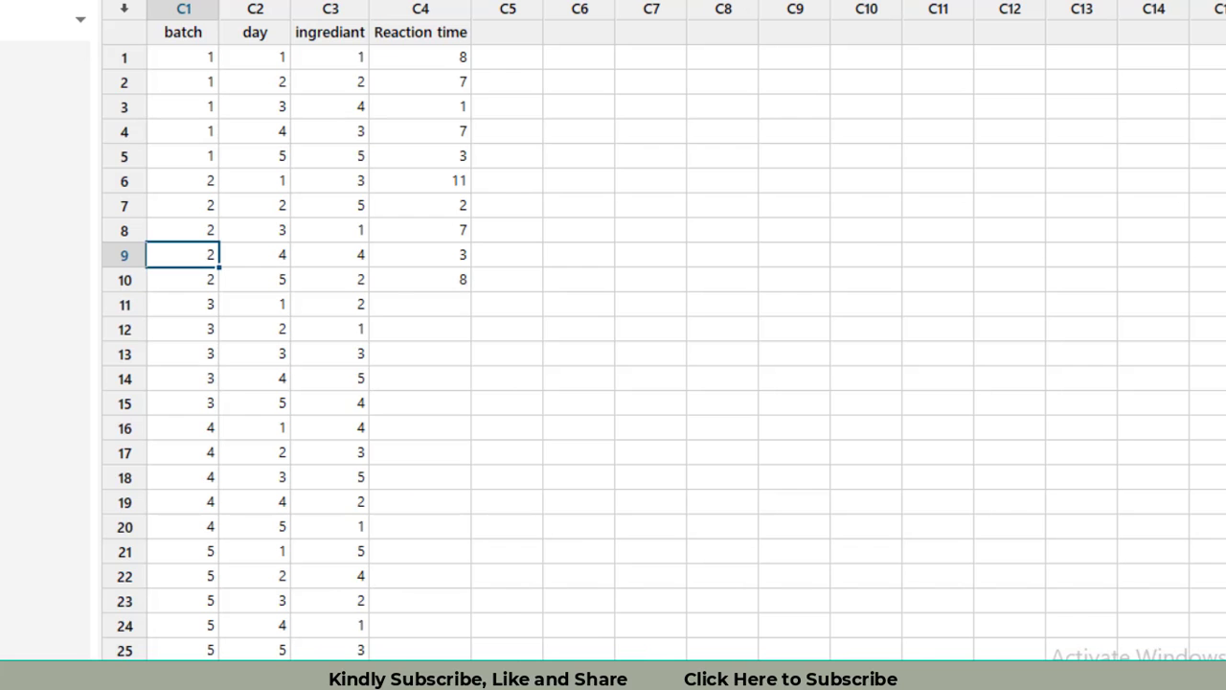
click(459, 259)
key(ctrl+v)
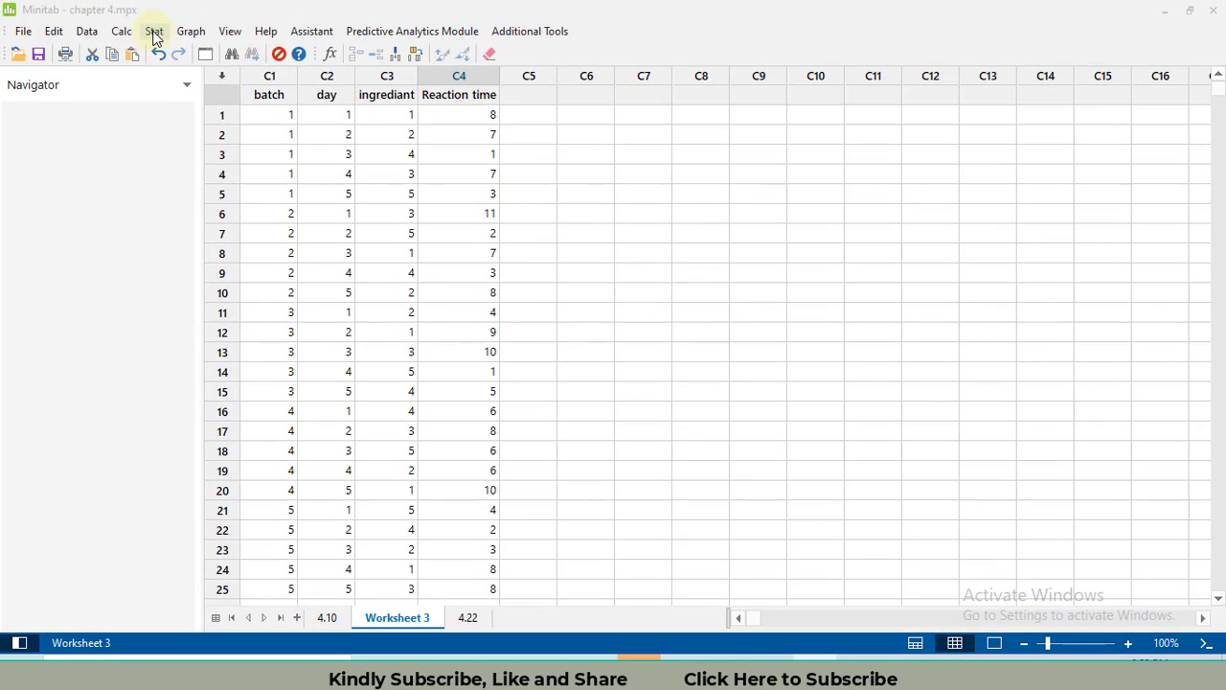
Fit the general linear model with response Reaction time, replacing 'shape effect', and factors batch, day, ingrediant
click(154, 32)
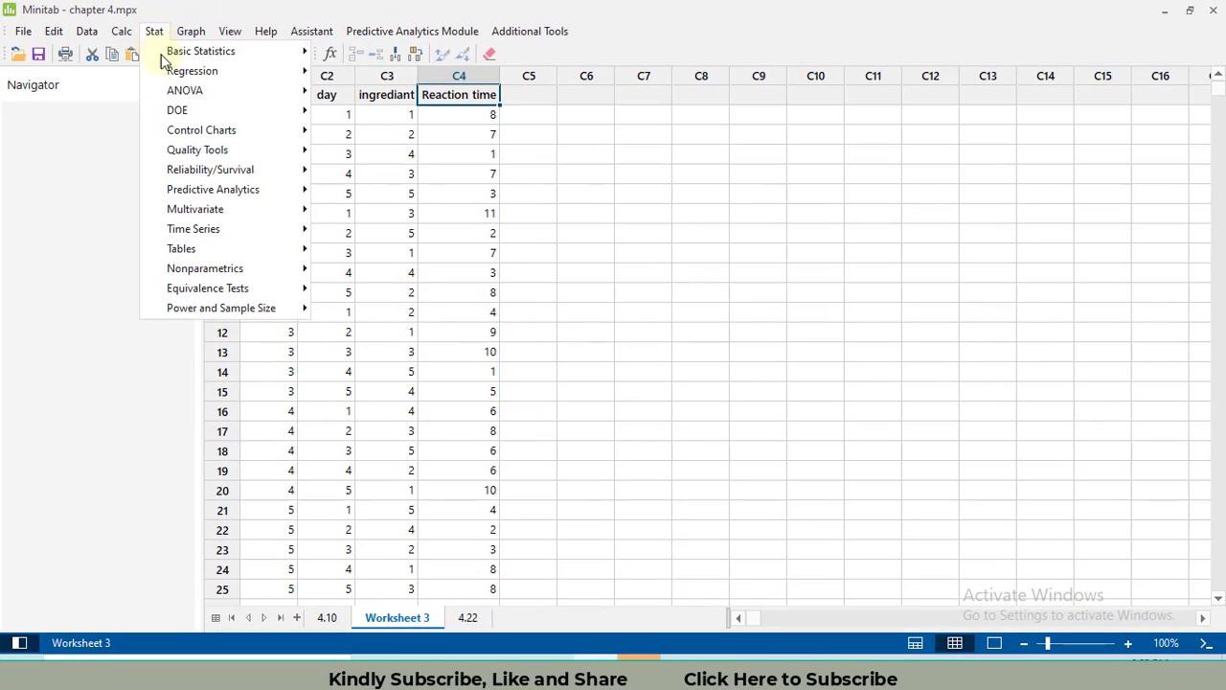
mouse_move(187, 90)
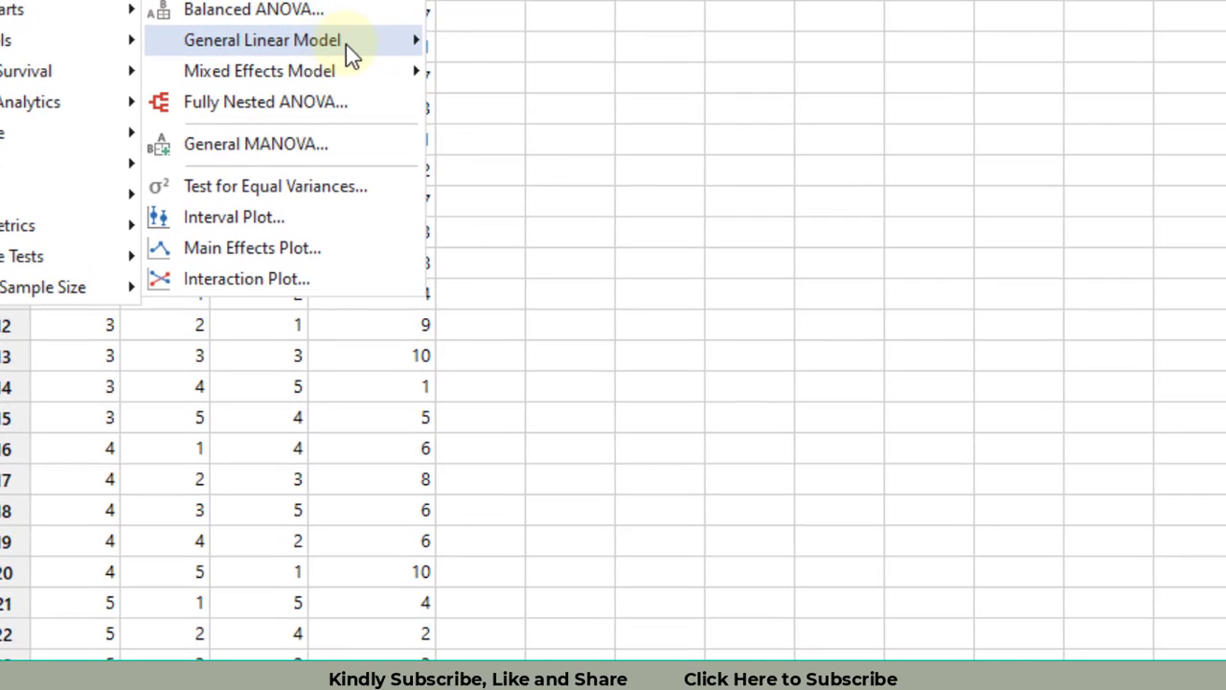
mouse_move(401, 101)
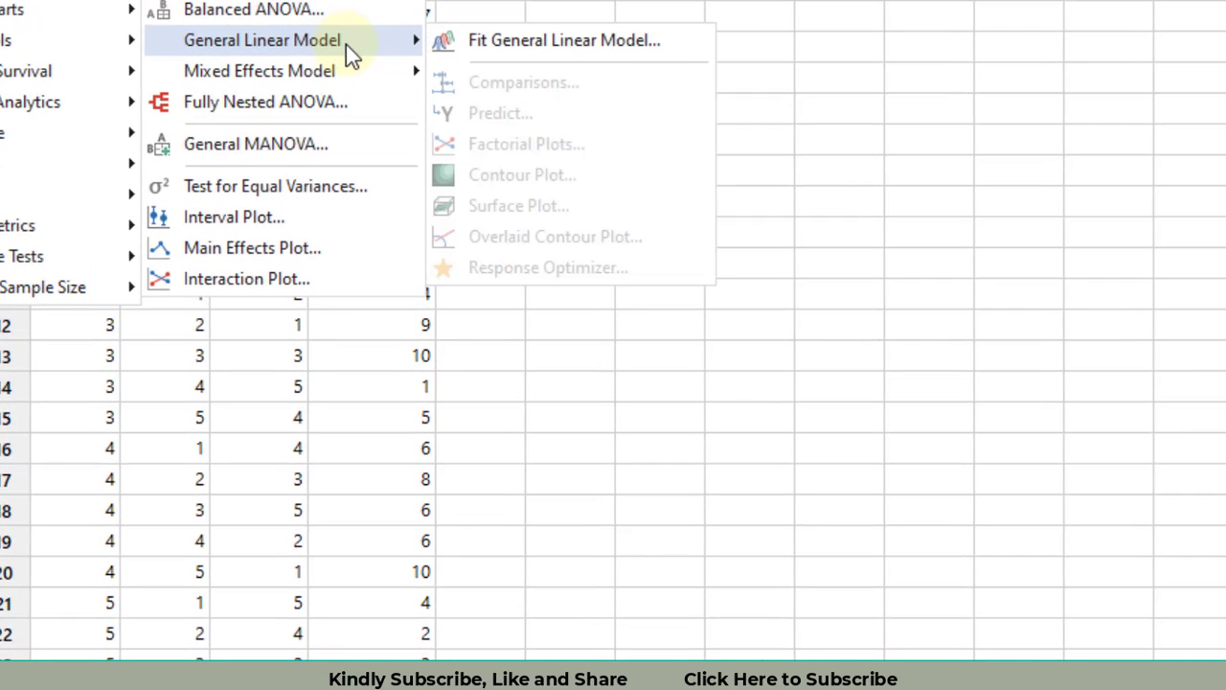
click(541, 48)
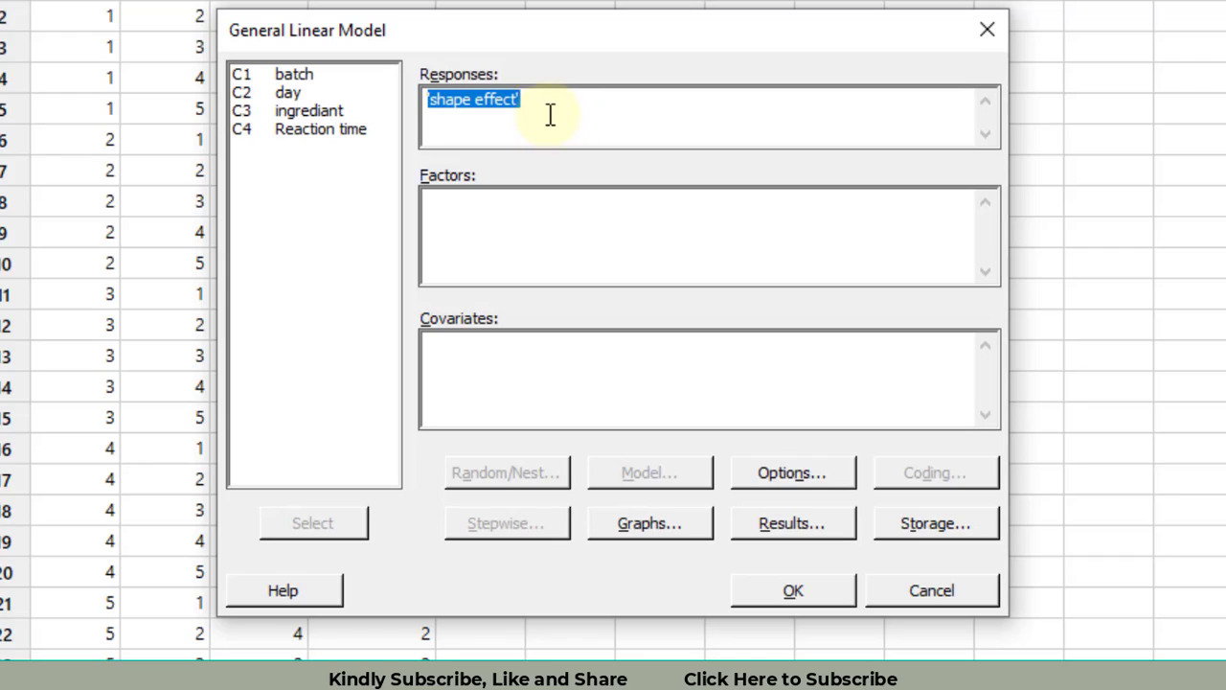
key(Delete)
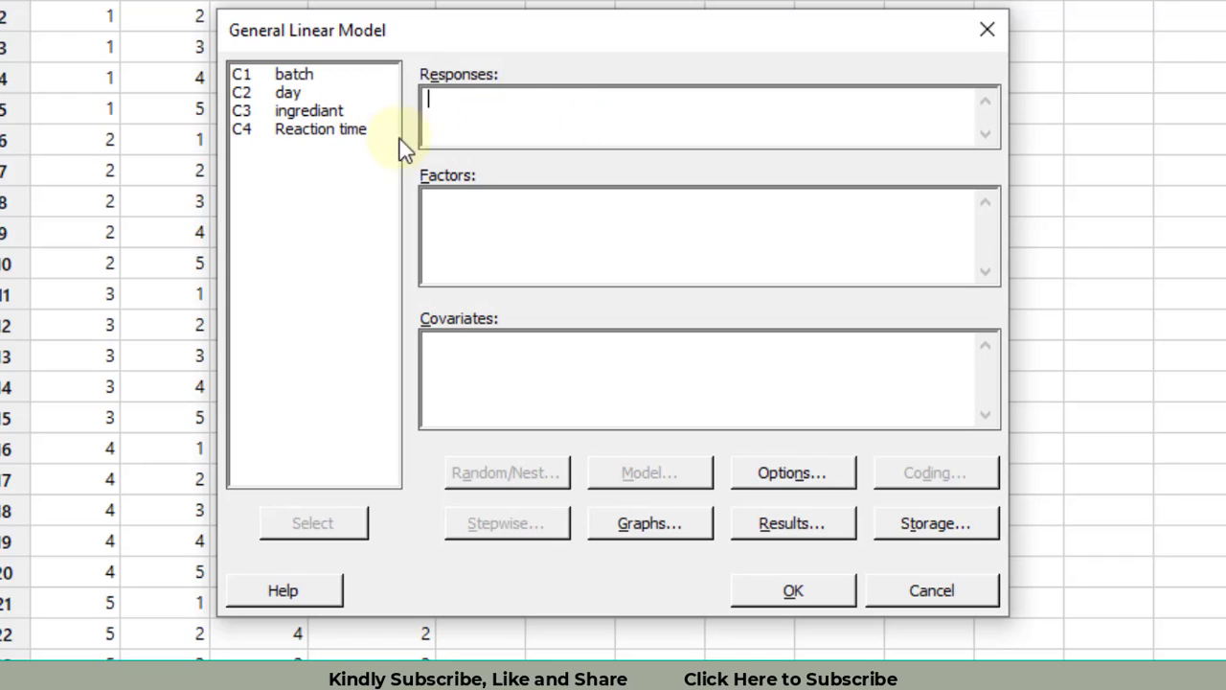
double_click(330, 130)
click(465, 232)
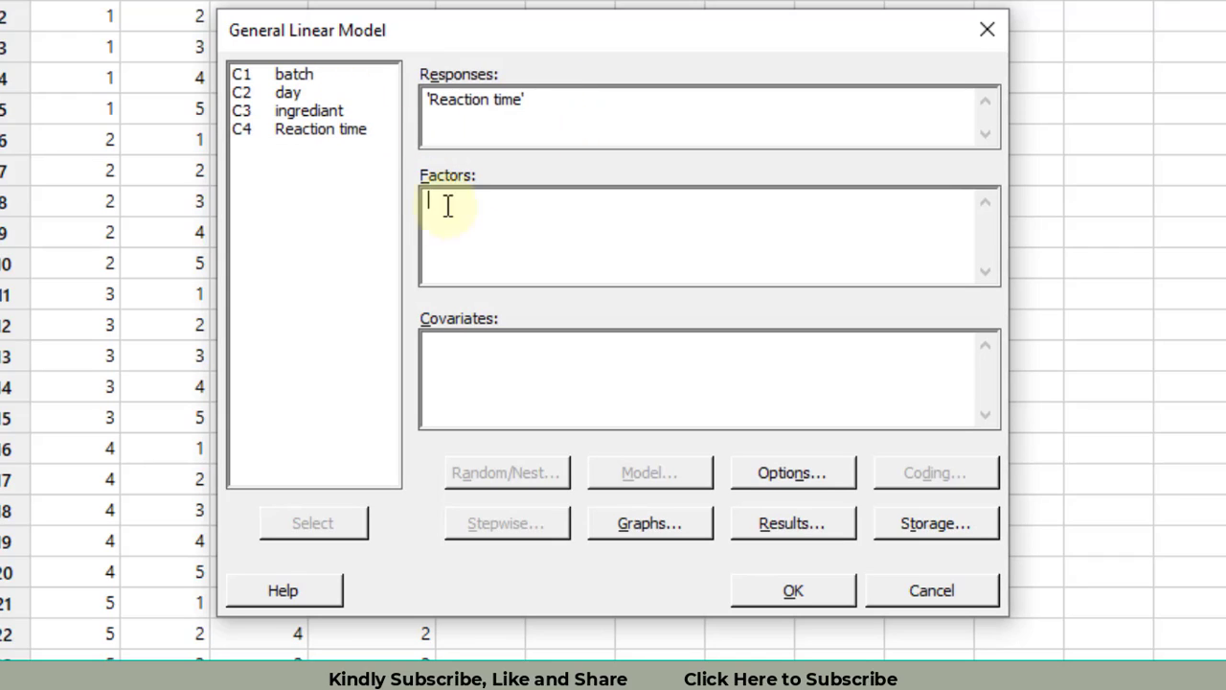
double_click(295, 78)
double_click(296, 96)
double_click(325, 115)
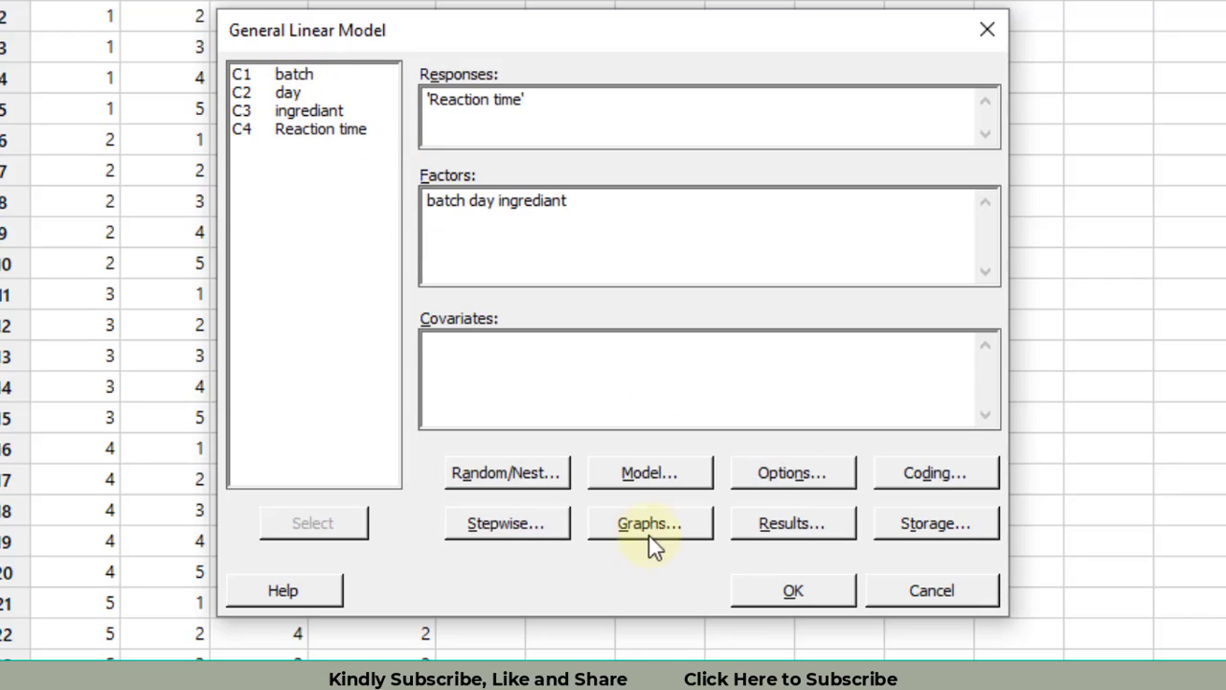
click(801, 590)
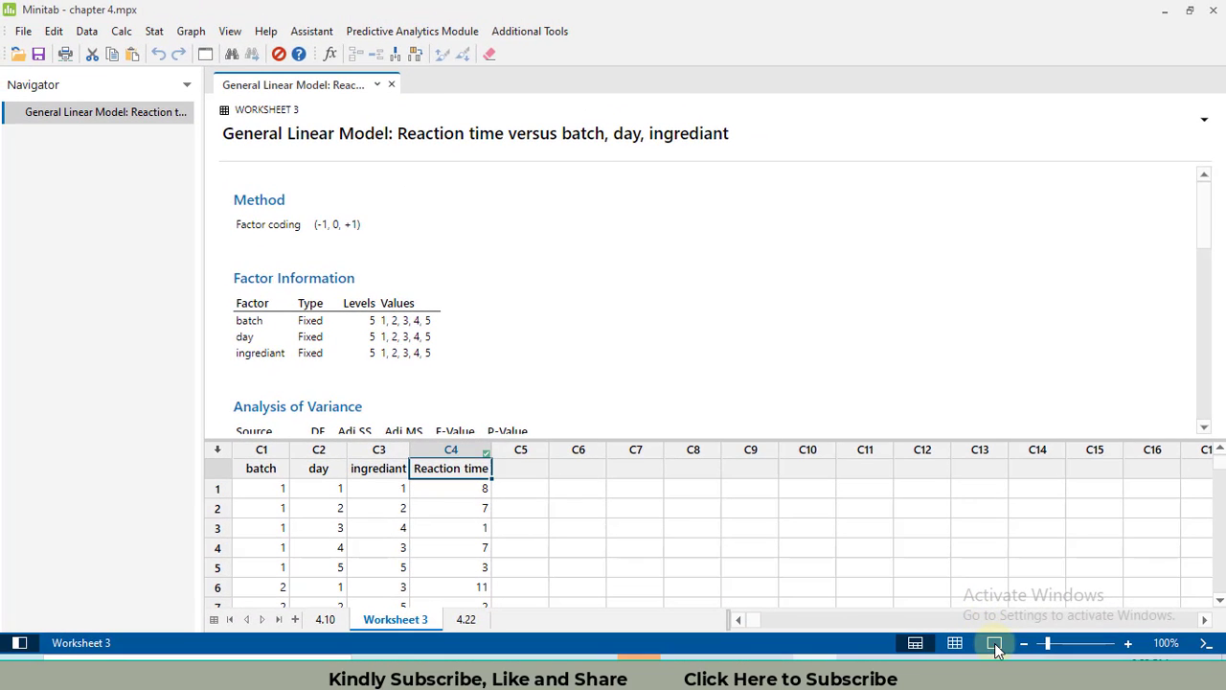
click(994, 645)
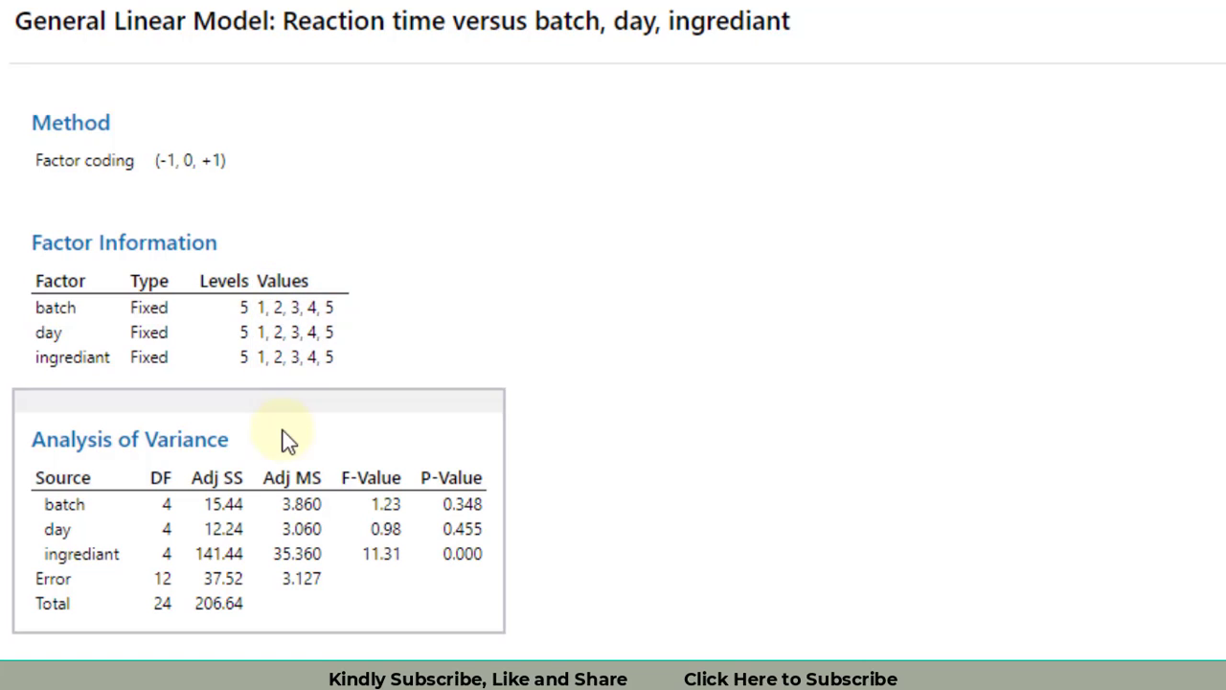
scroll(113, 171, down, 4)
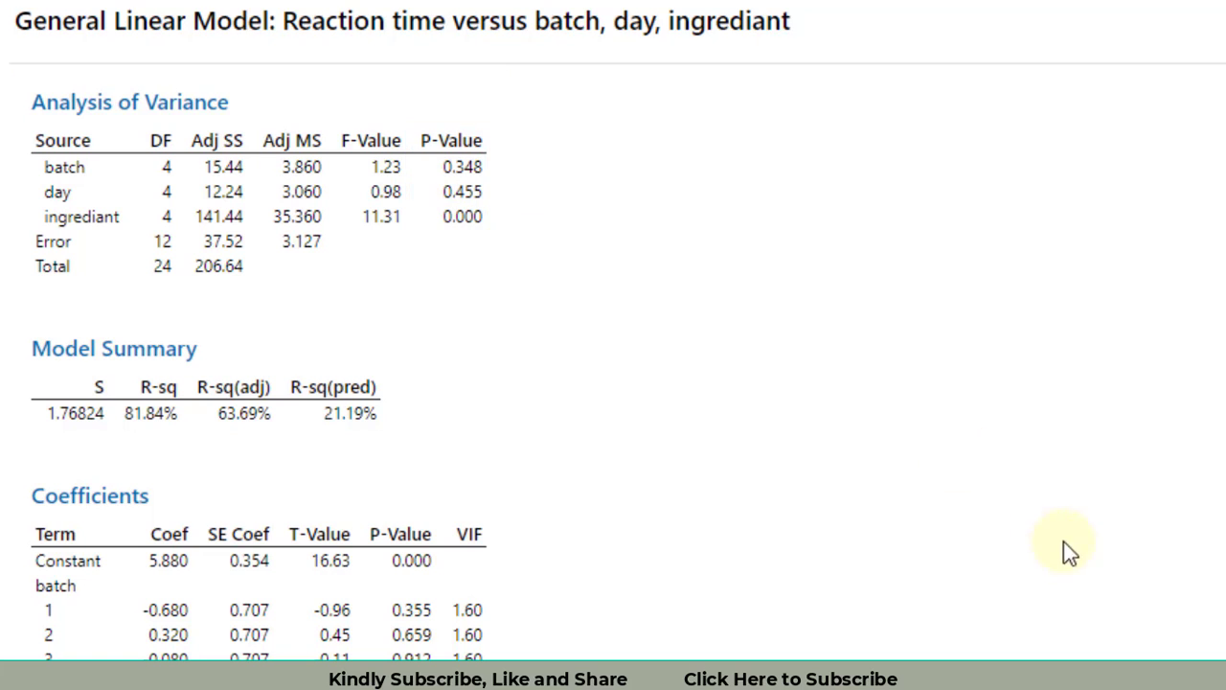
scroll(613, 364, up, 3)
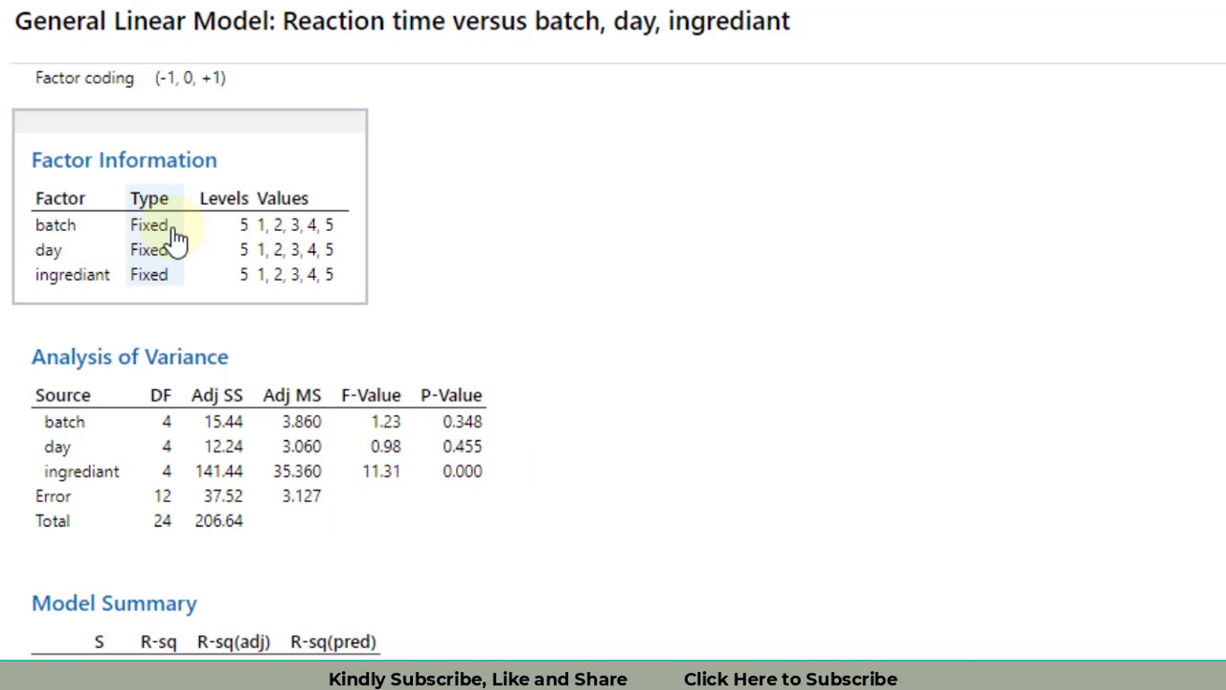
Set up a one-way ANOVA with response Reaction time and factor ingrediant, replacing Nozzal
click(0, 0)
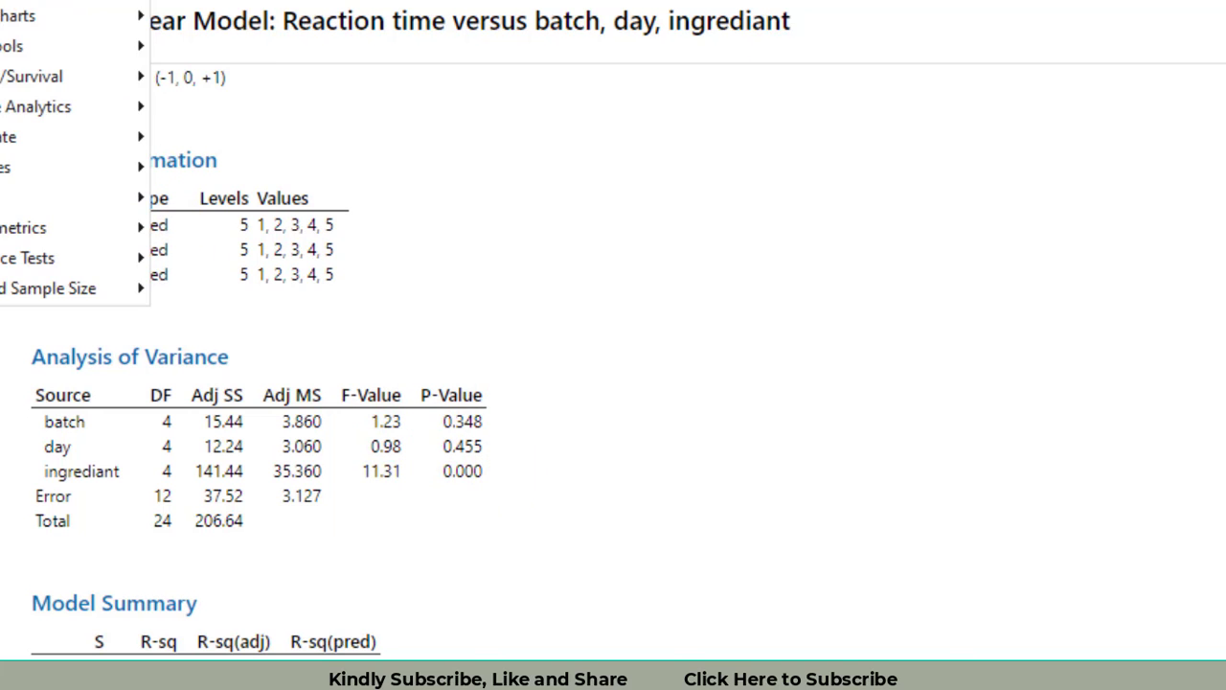
mouse_move(0, 0)
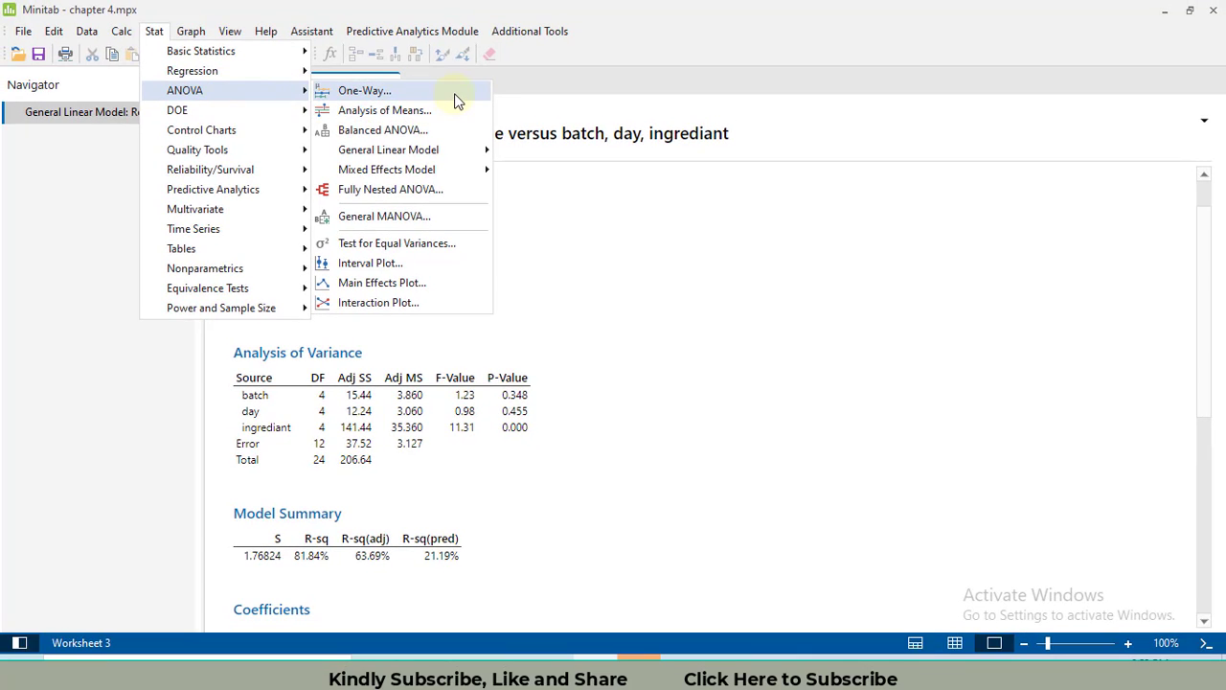
click(450, 93)
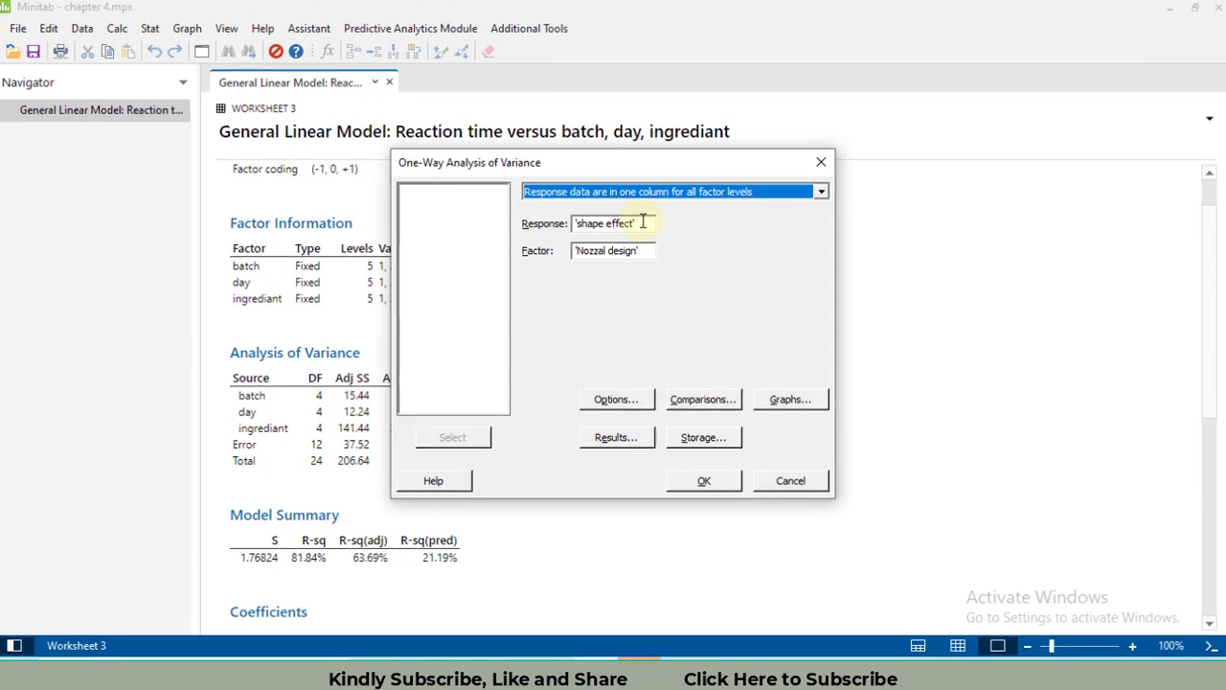
click(642, 221)
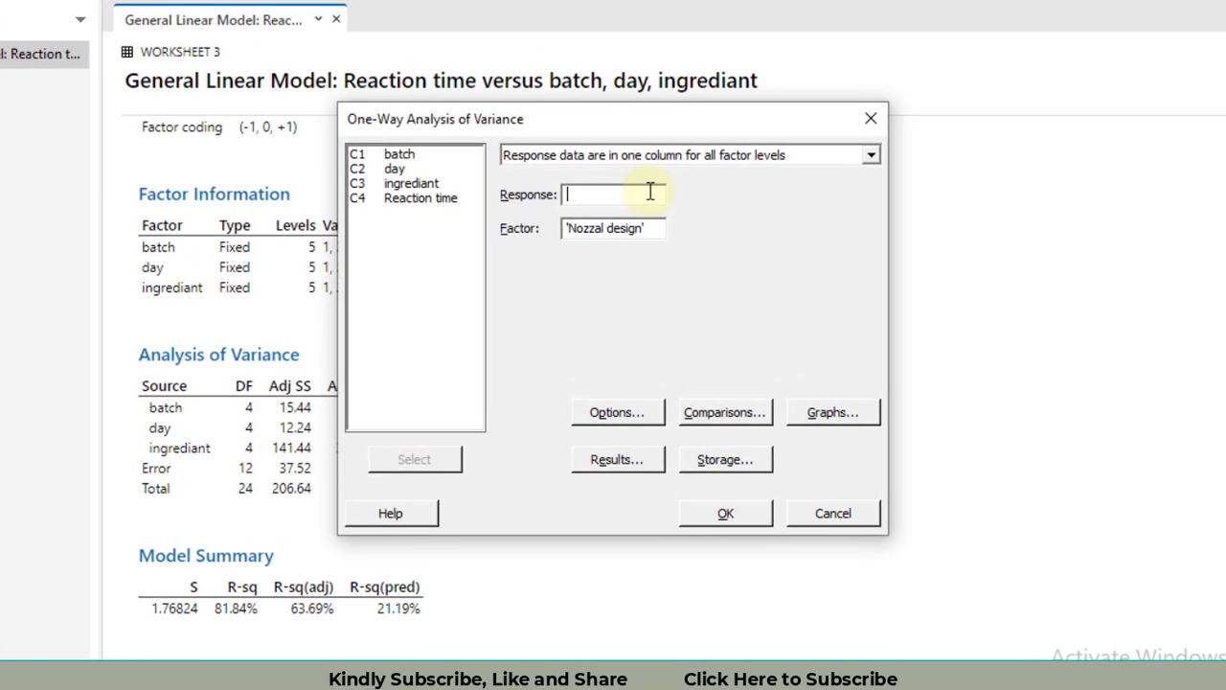
click(419, 198)
double_click(421, 198)
key(BackSpace)
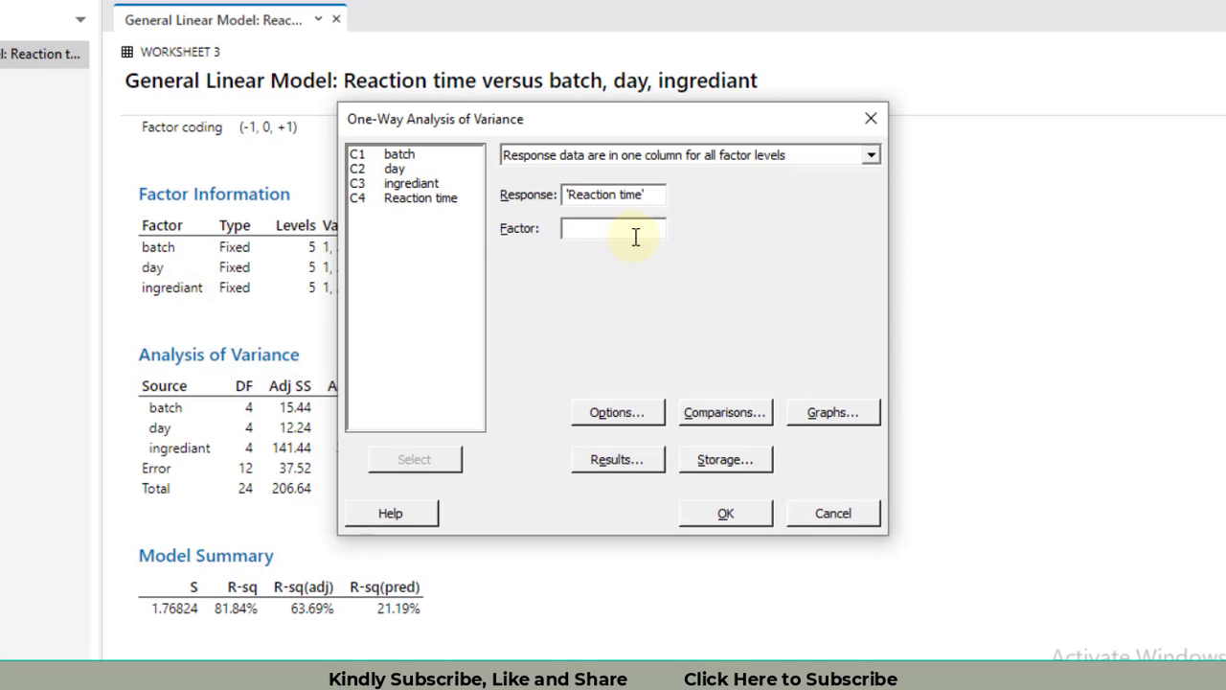
click(421, 184)
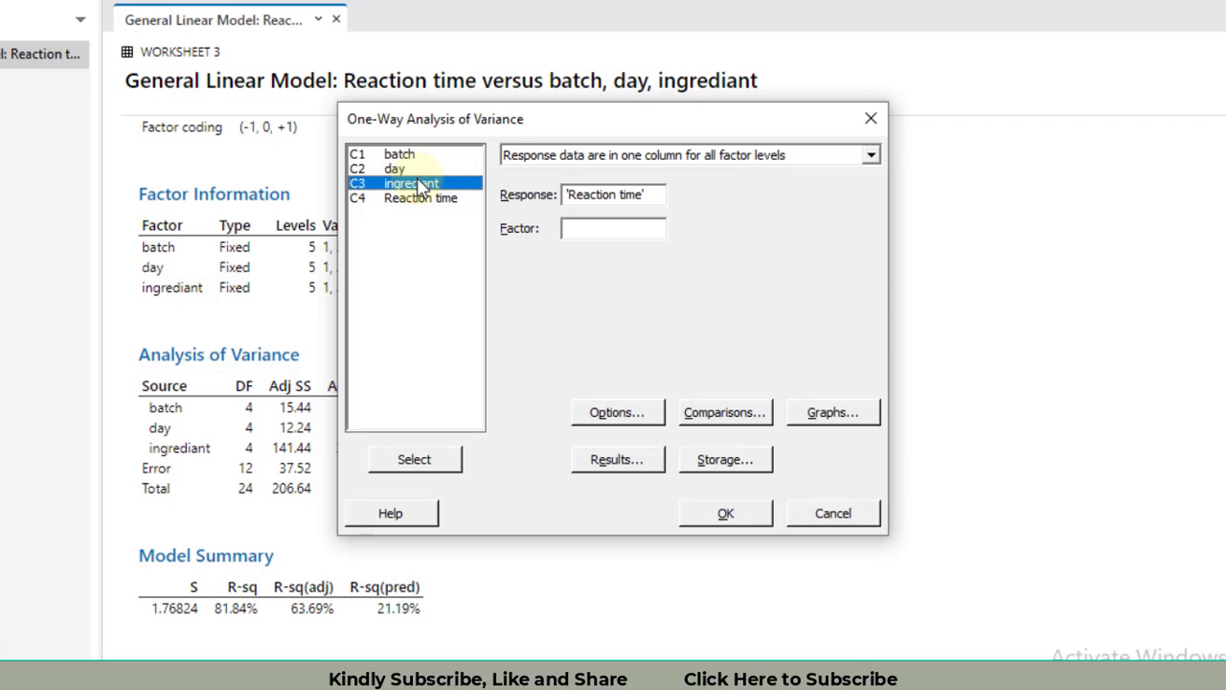
double_click(421, 184)
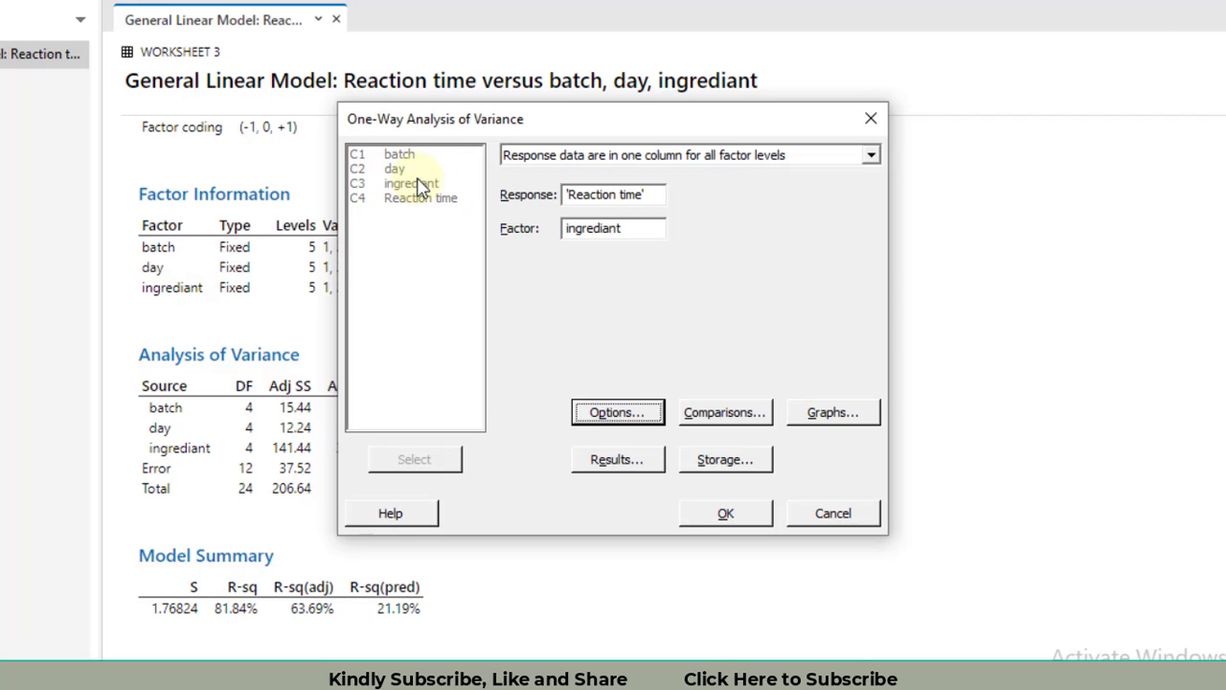
Choose Tukey comparisons and interval plot, boxplot and four-in-one graphs, then run the analysis
click(749, 417)
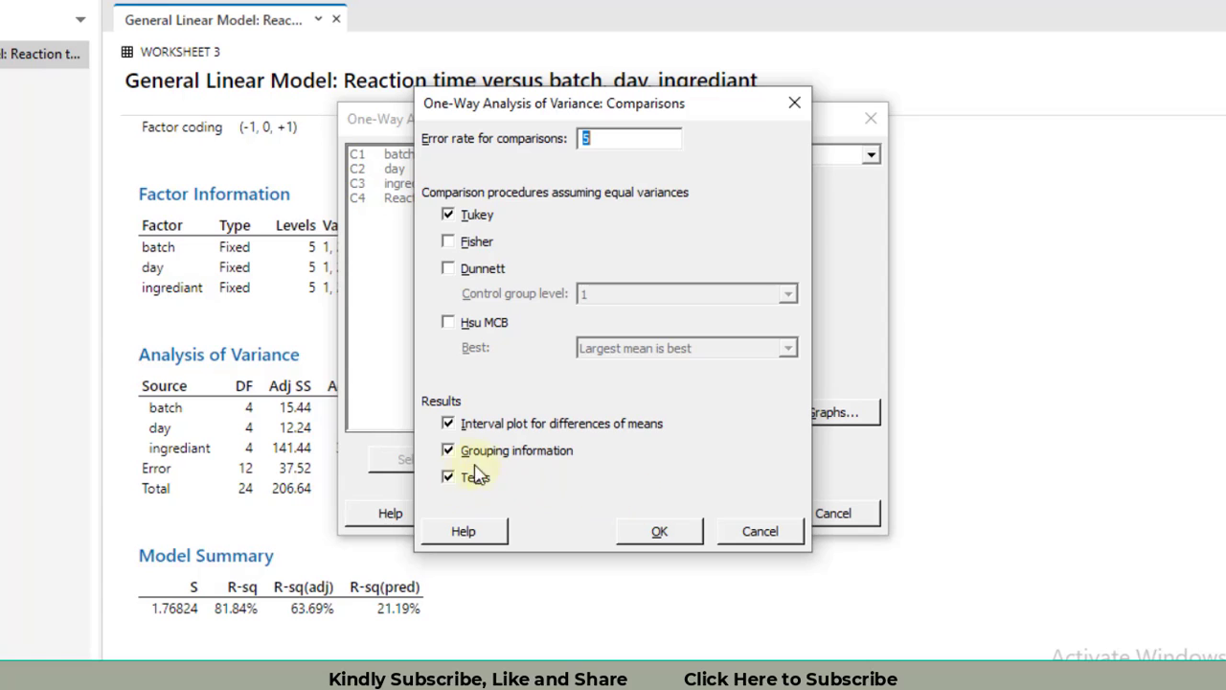
click(675, 530)
click(830, 413)
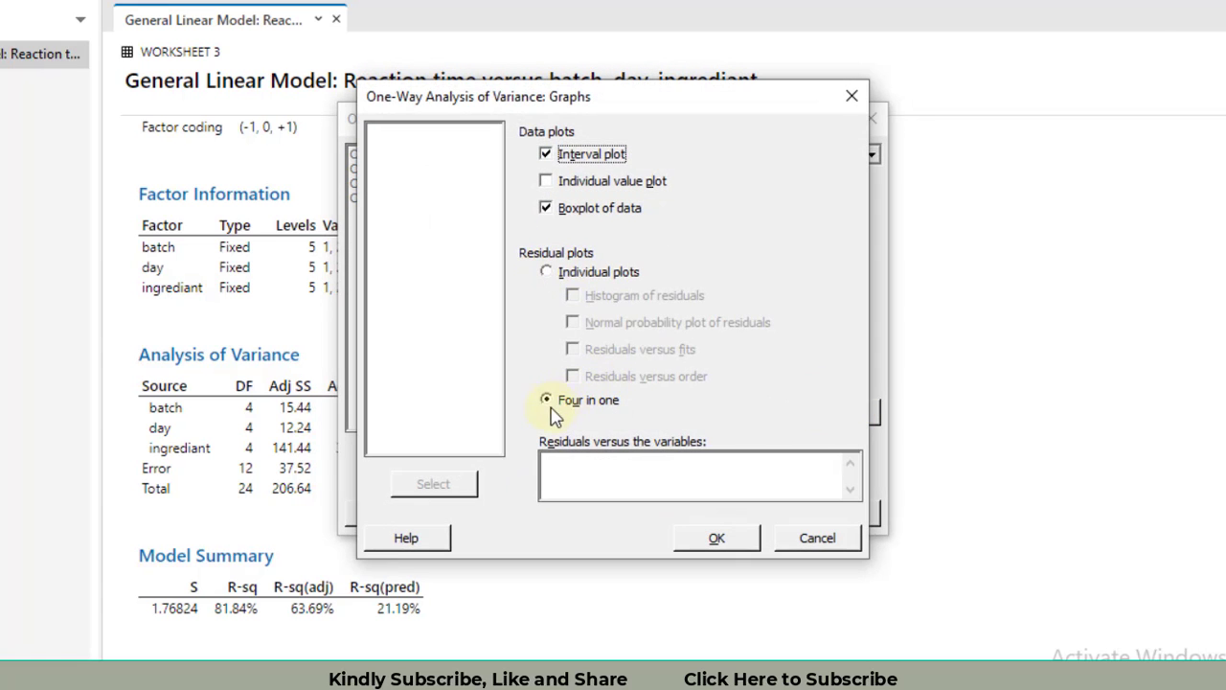
click(743, 539)
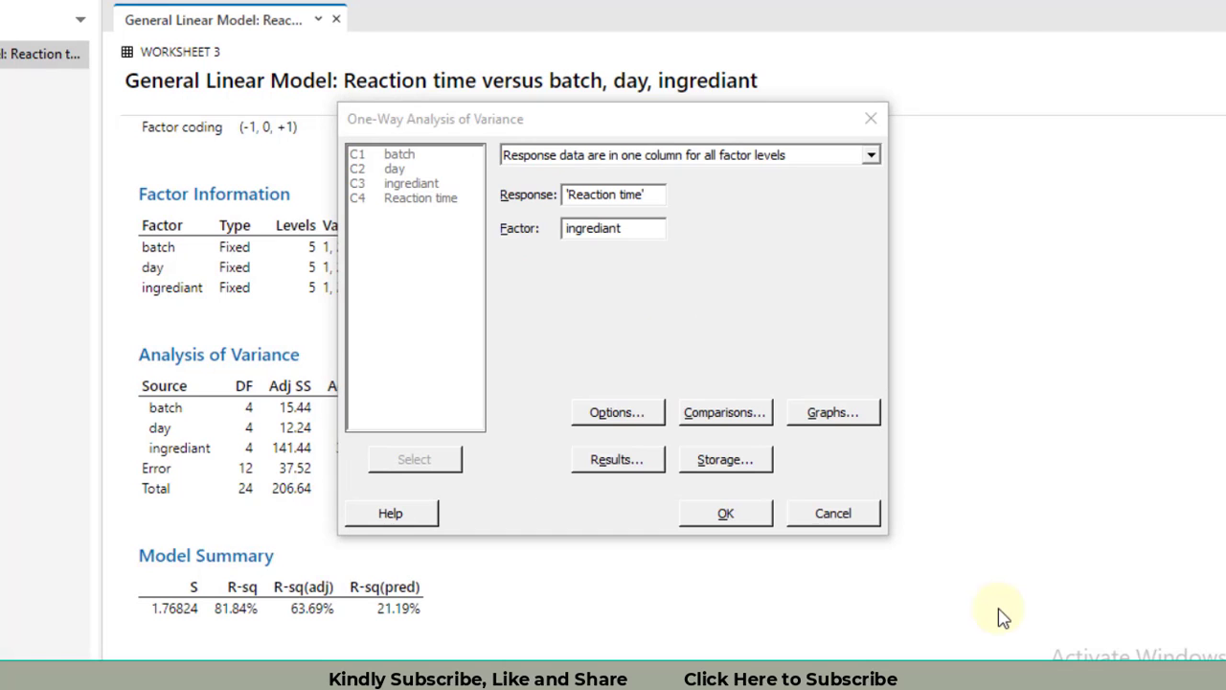
click(726, 517)
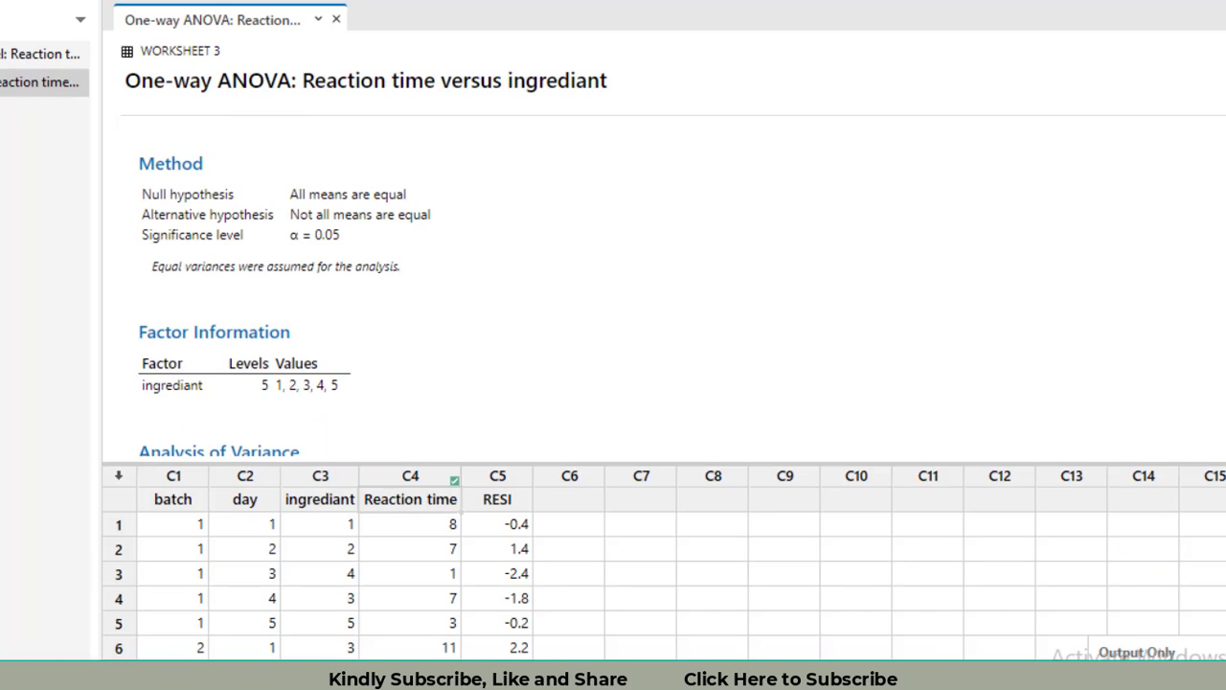
Show output only and scroll past the ANOVA results (F = 10.85, P = 0.000) to the Interval Plot
click(1136, 672)
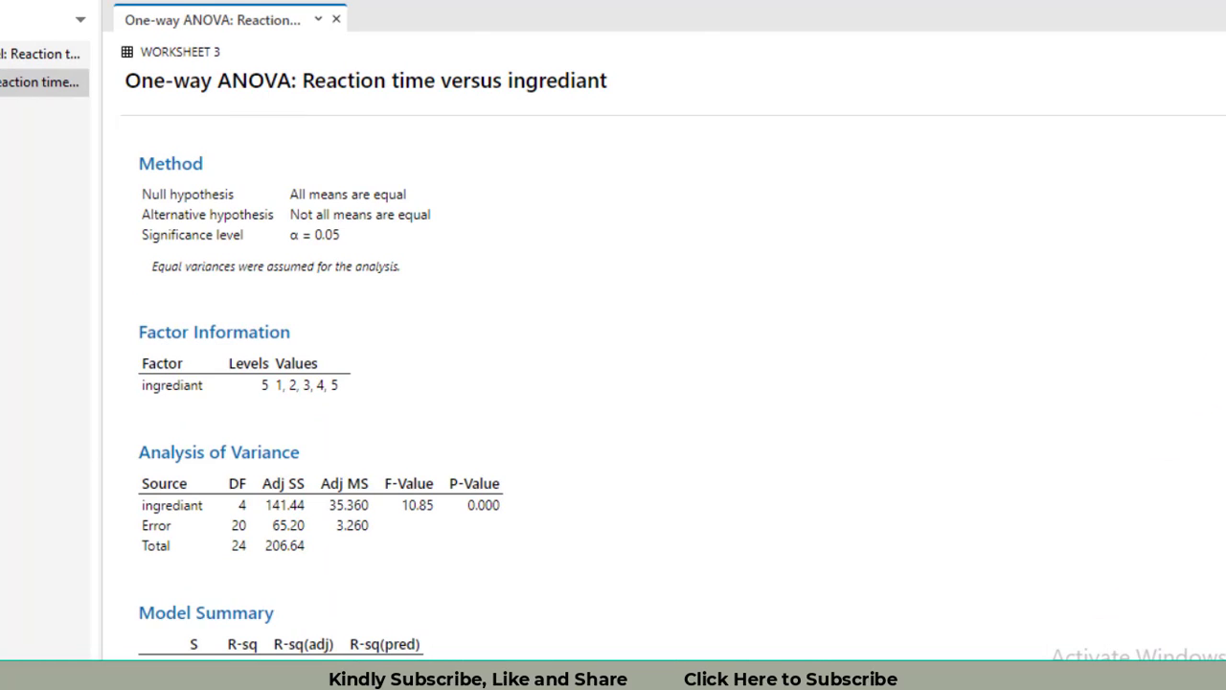
scroll(321, 384, down, 5)
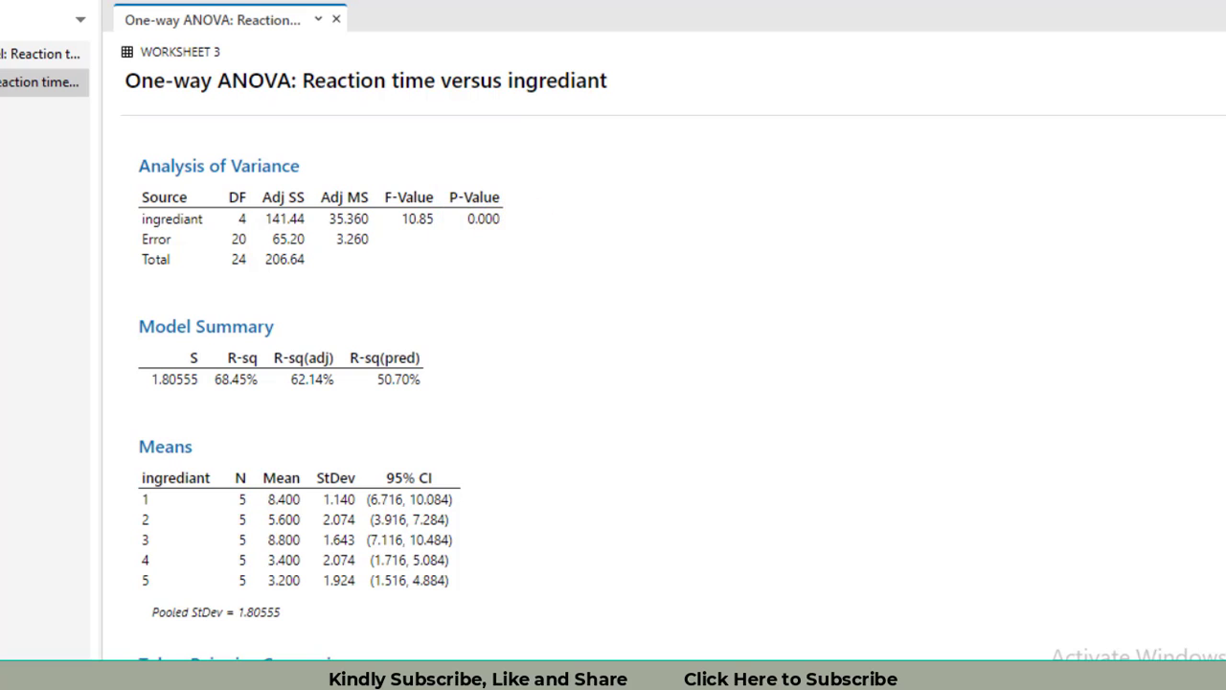
scroll(455, 384, down, 20)
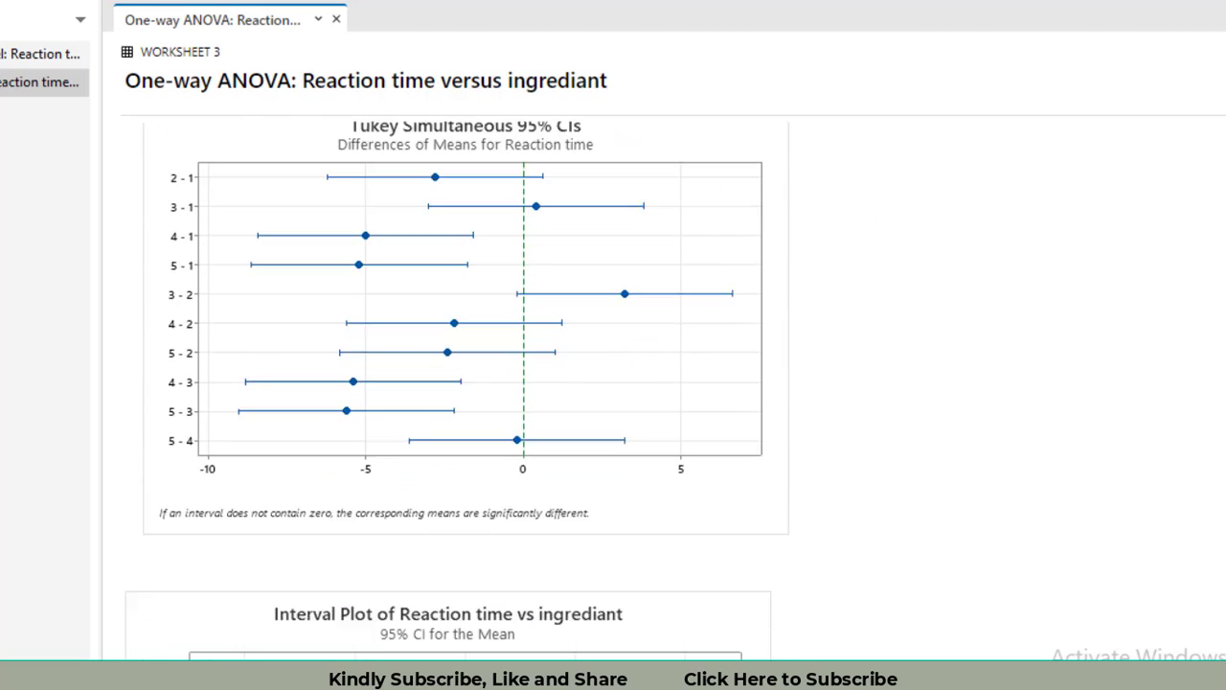
scroll(455, 383, down, 5)
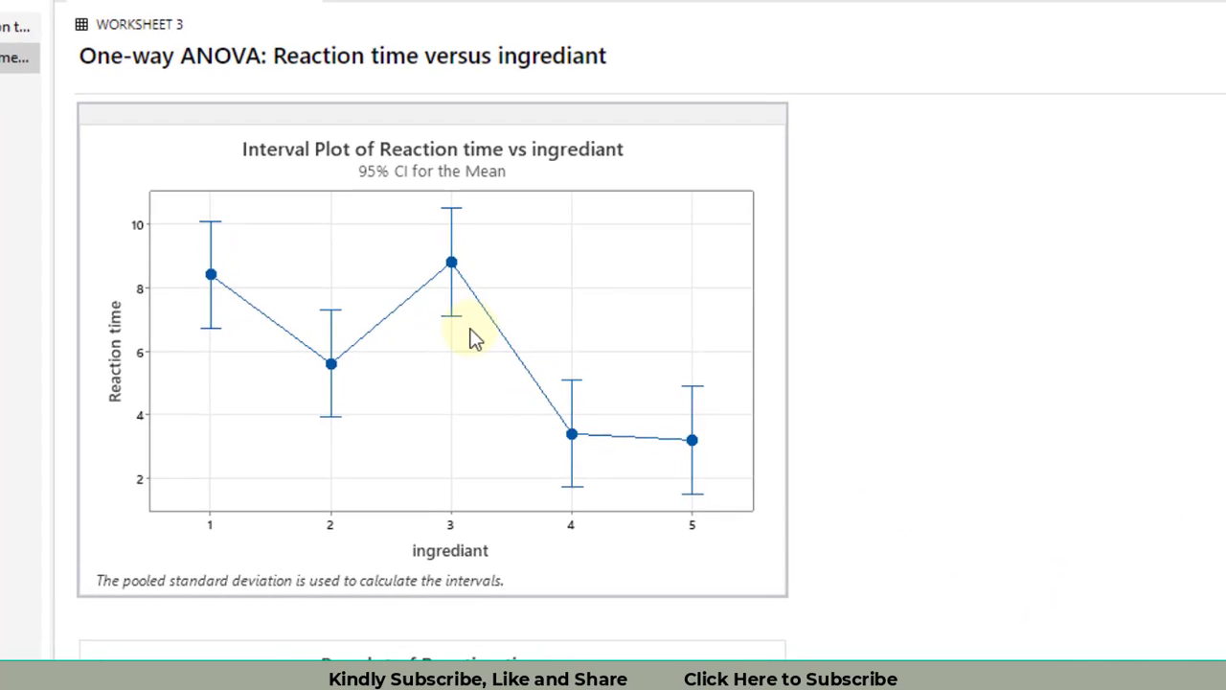
mouse_move(430, 259)
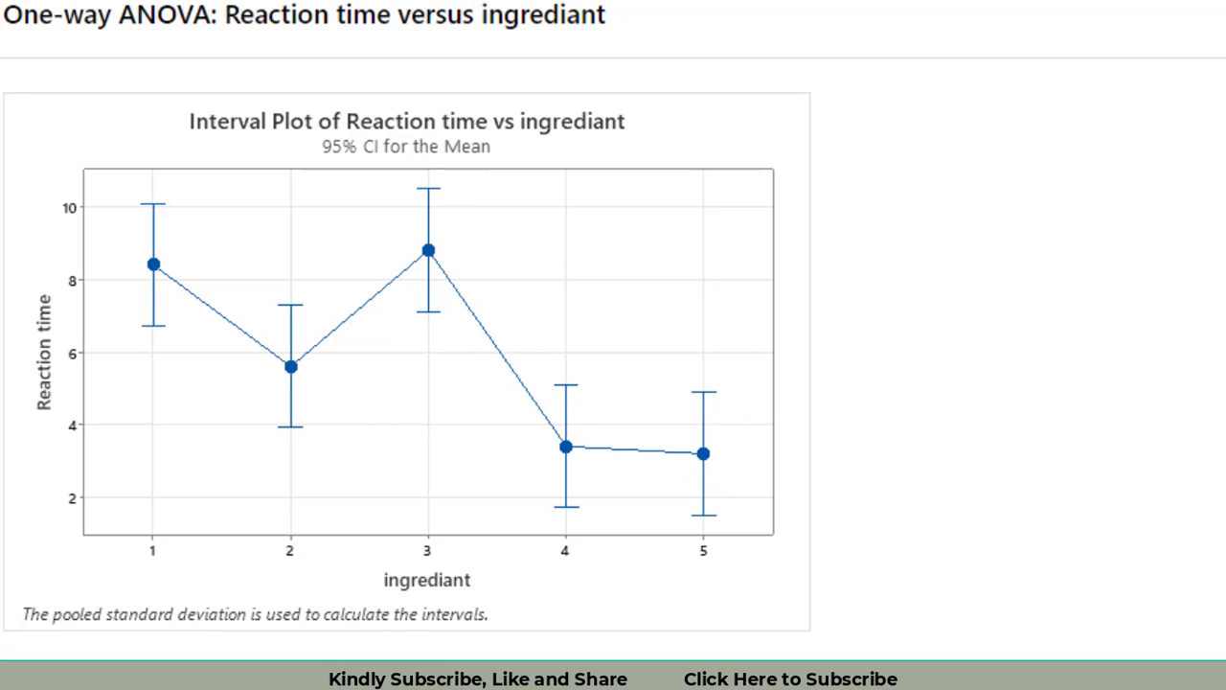
scroll(417, 364, up, 15)
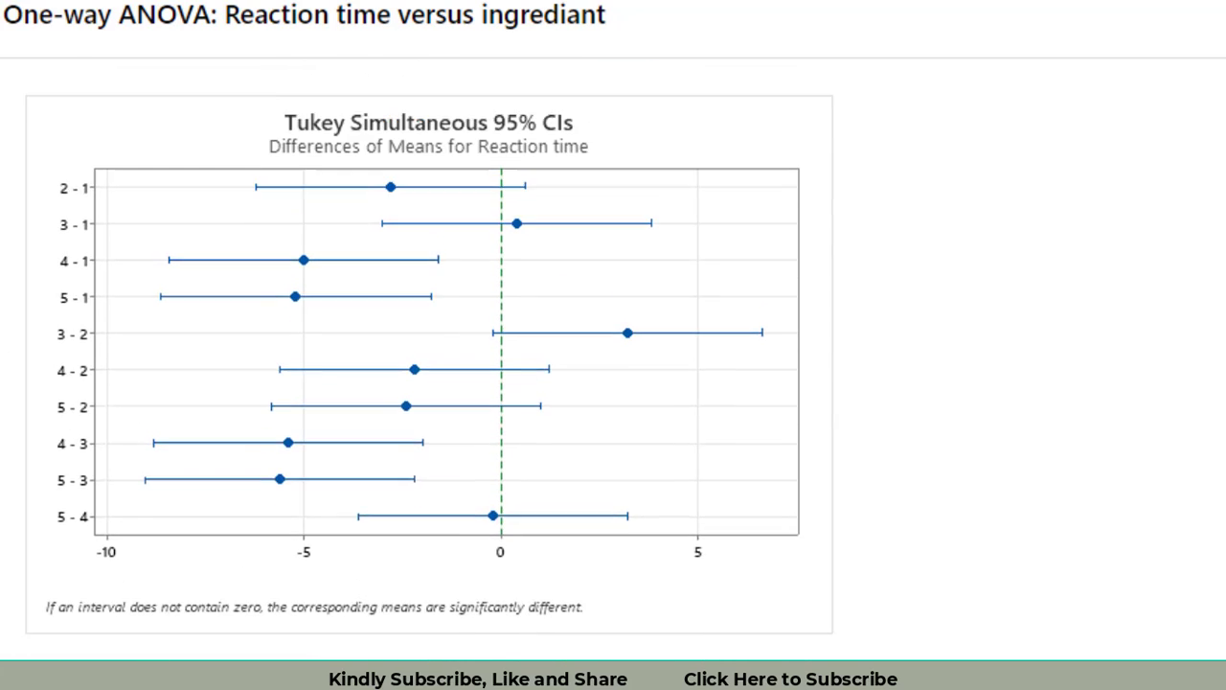
scroll(418, 364, up, 3)
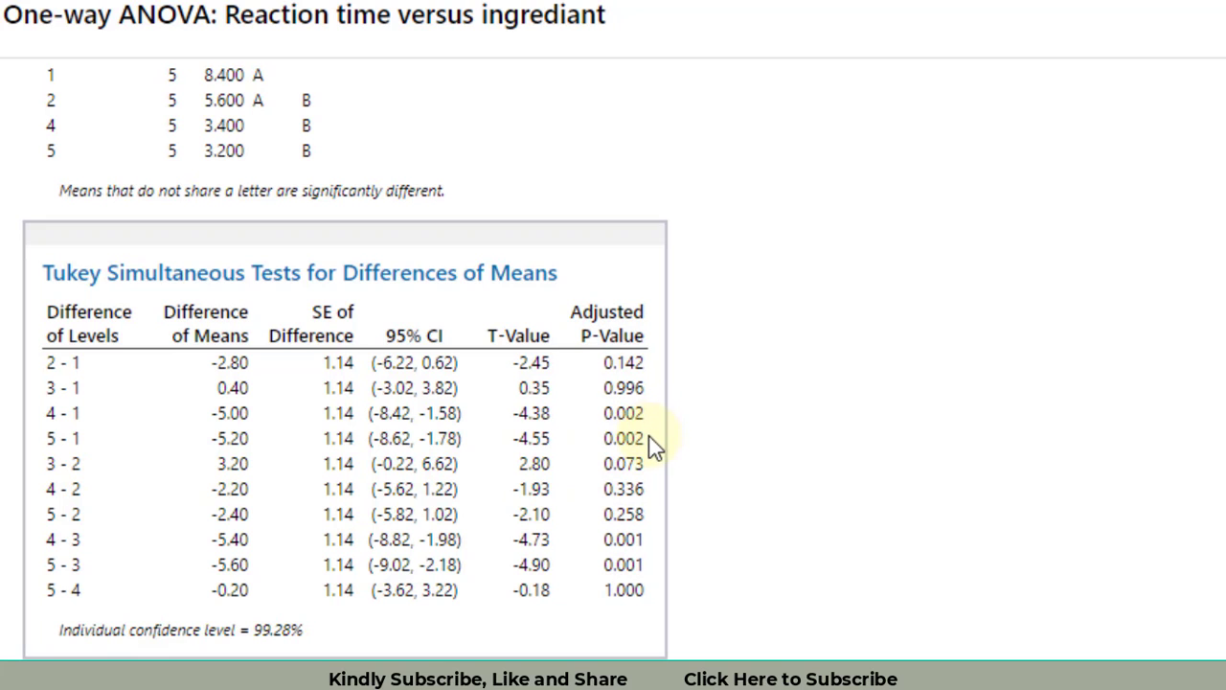
scroll(429, 364, down, 6)
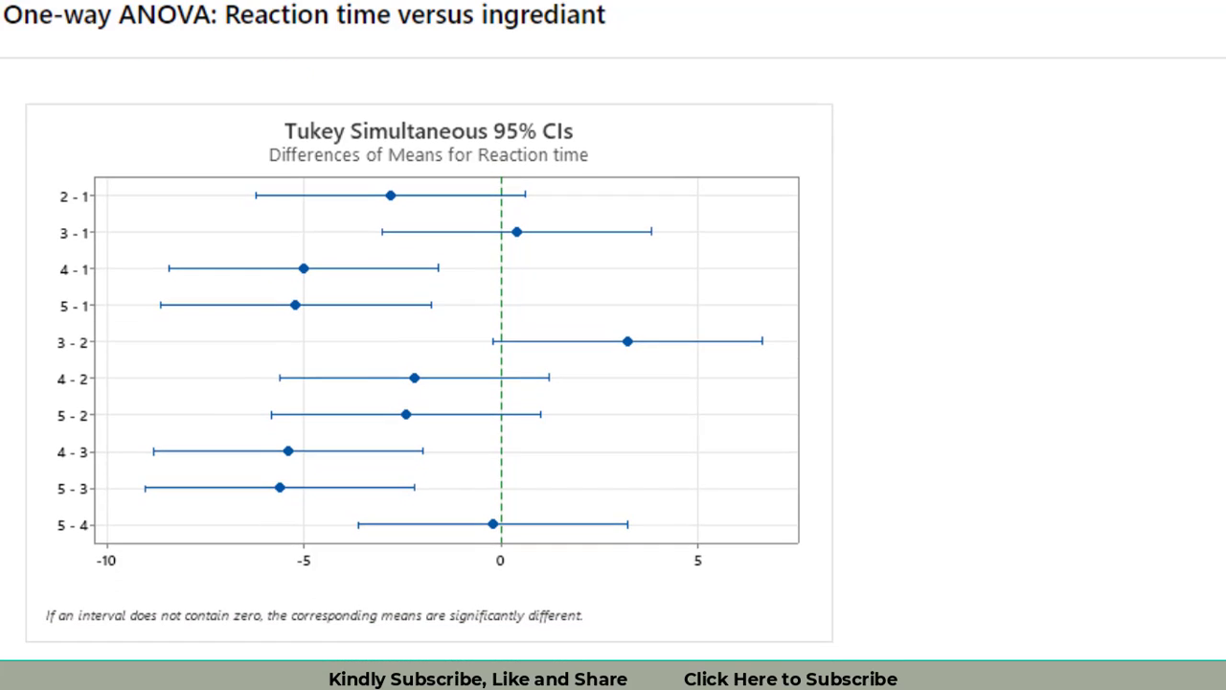
scroll(429, 364, up, 6)
scroll(429, 364, down, 6)
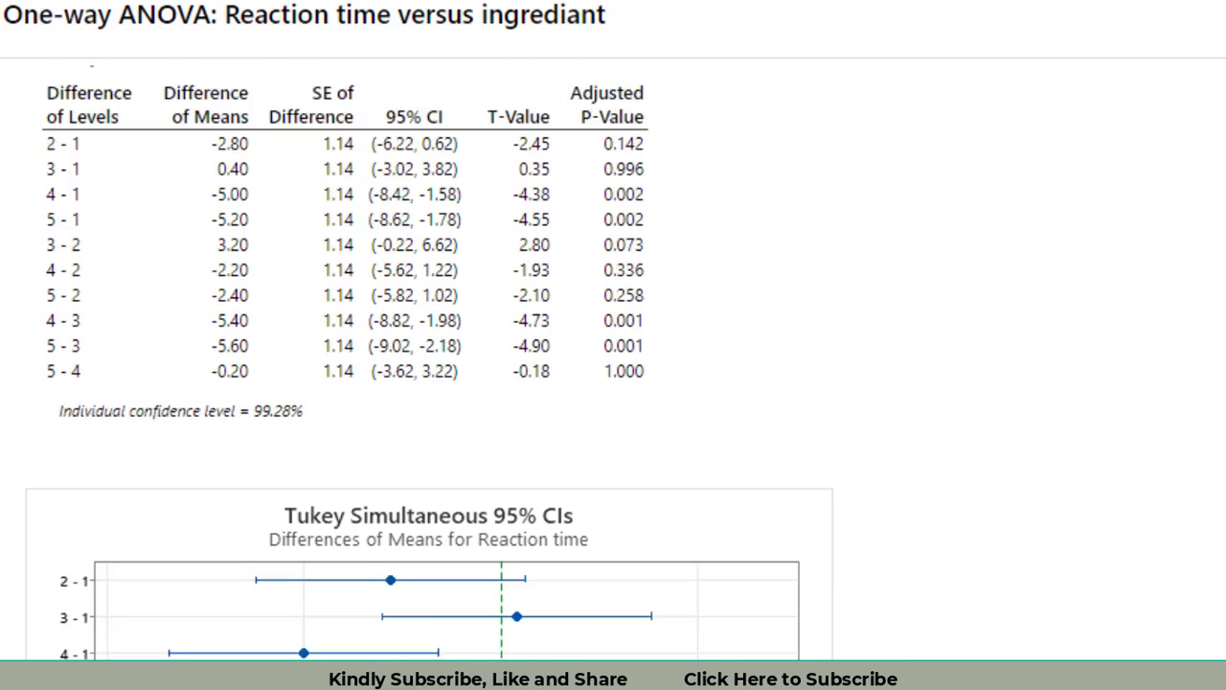